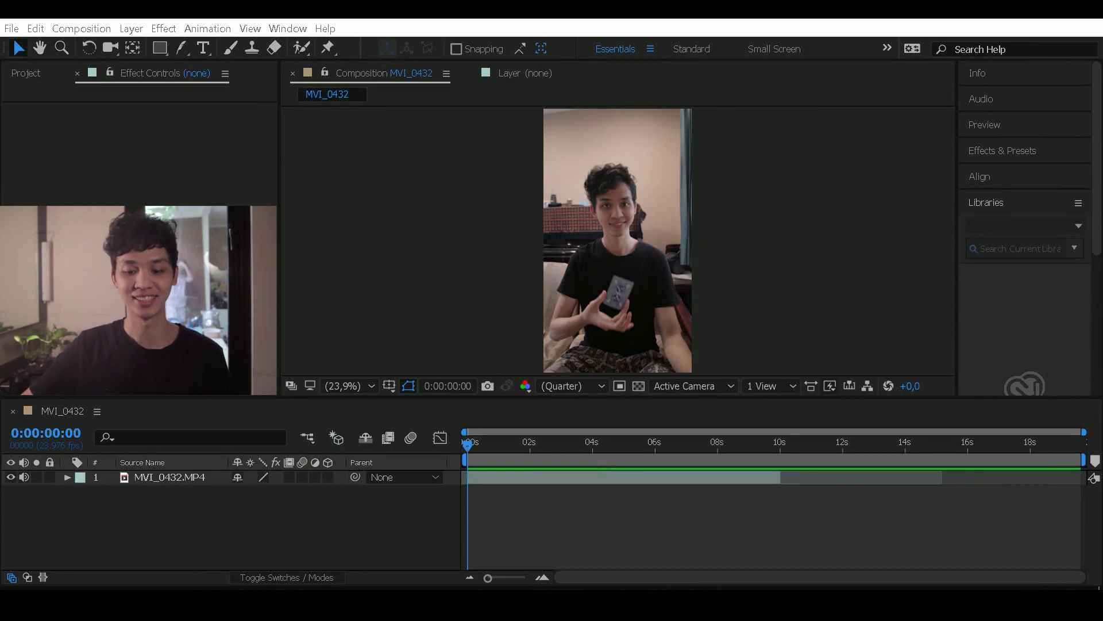
Scrub through the card trick and park the playhead at 0:00:04:04
{"action": "left_click", "coordinate": [464, 440]}
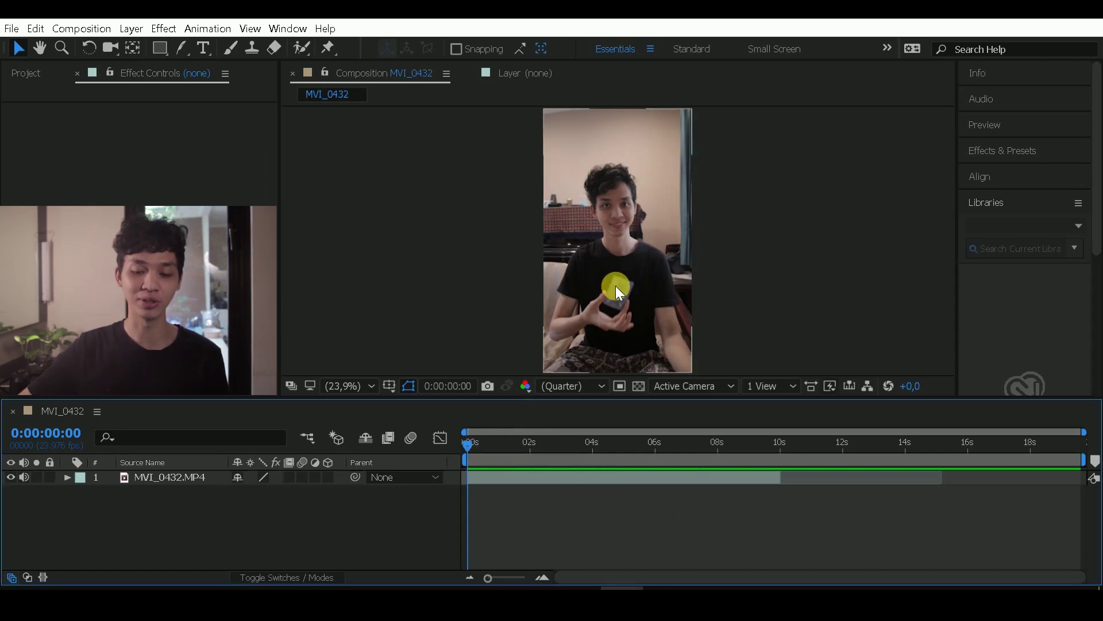
{"action": "left_click_drag", "start_coordinate": [466, 444], "coordinate": [595, 430]}
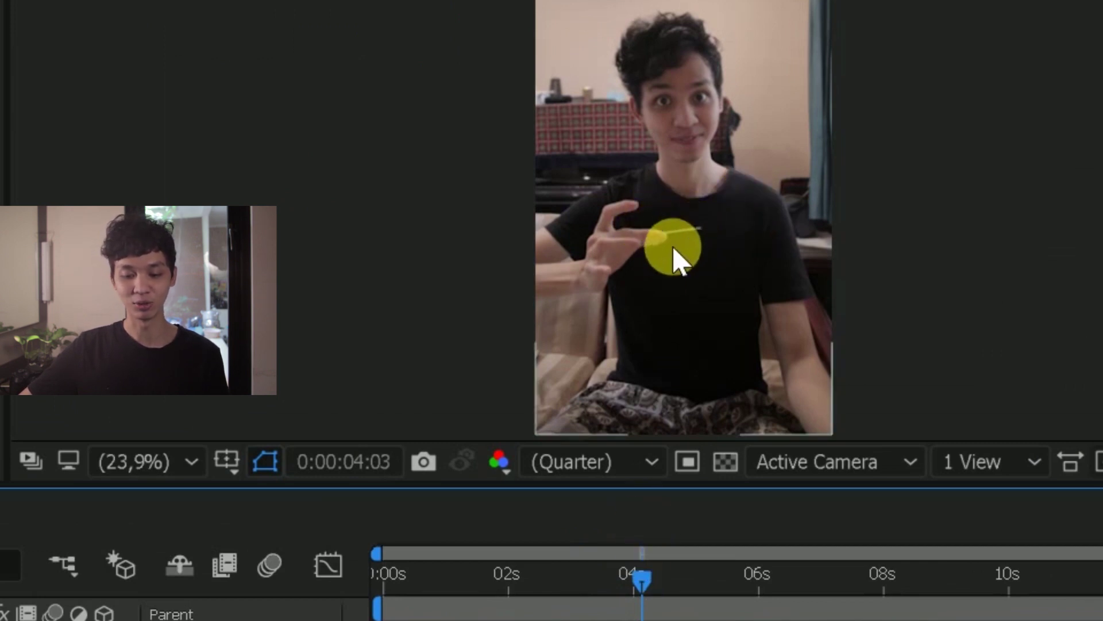
{"action": "left_click_drag", "start_coordinate": [636, 579], "coordinate": [666, 576]}
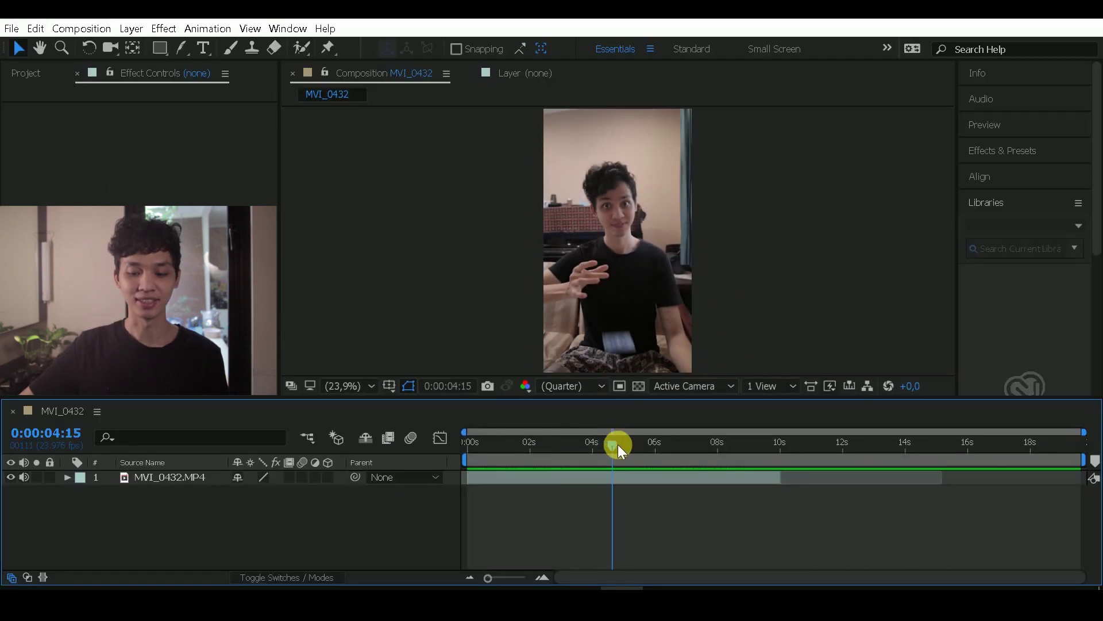
{"action": "left_click_drag", "start_coordinate": [618, 443], "coordinate": [648, 440]}
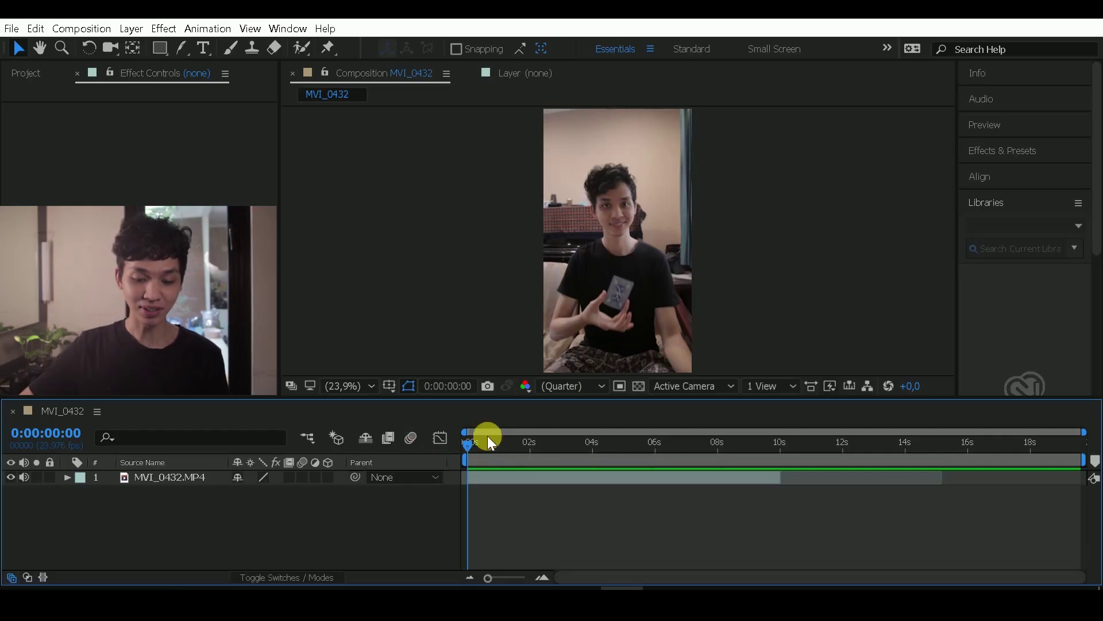
{"action": "mouse_move", "coordinate": [464, 445]}
{"action": "left_mouse_down"}
{"action": "mouse_move", "coordinate": [533, 449]}
{"action": "mouse_move", "coordinate": [601, 433]}
{"action": "left_mouse_up"}
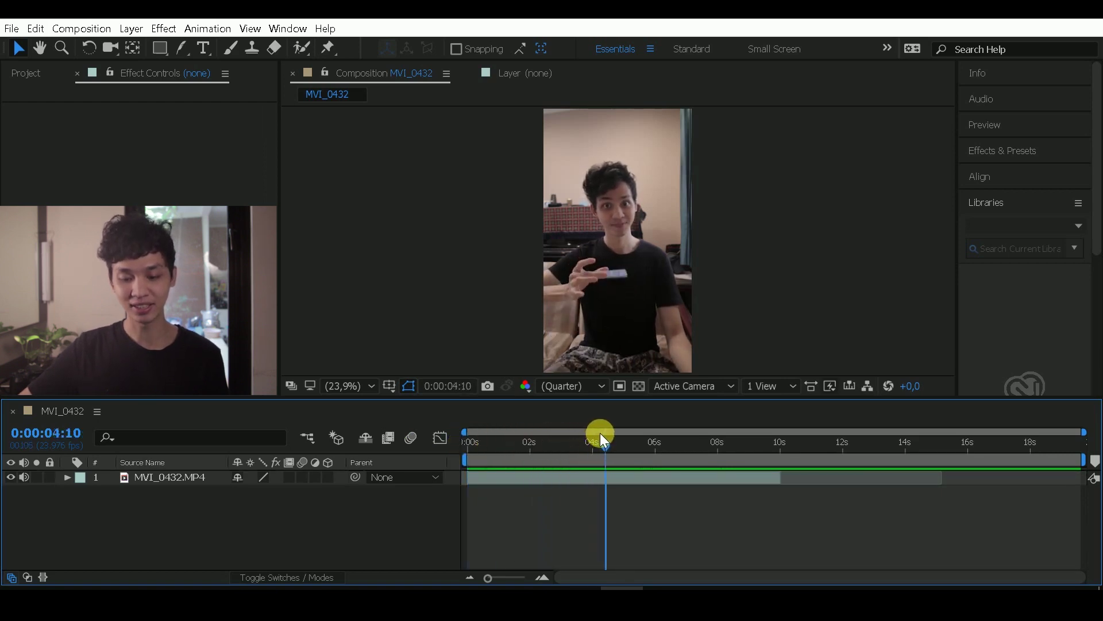
{"action": "left_click_drag", "start_coordinate": [600, 433], "coordinate": [592, 435]}
Duplicate the clip layer, freeze the top copy, and trim it to start at 0:00:04:04
{"action": "left_click", "coordinate": [607, 481]}
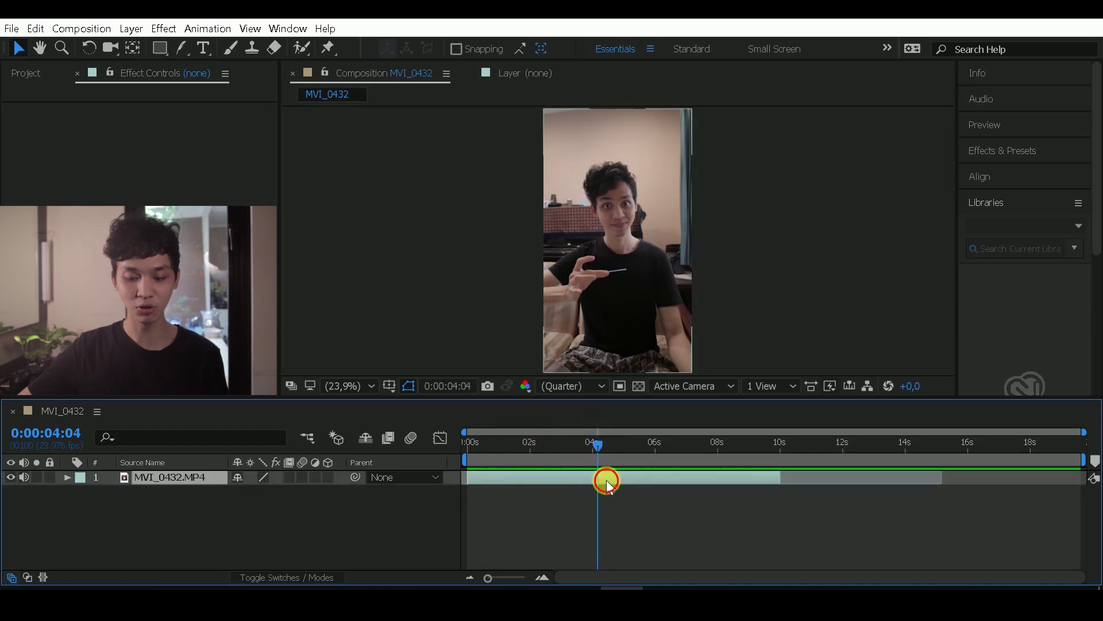
{"action": "key", "text": "ctrl+d"}
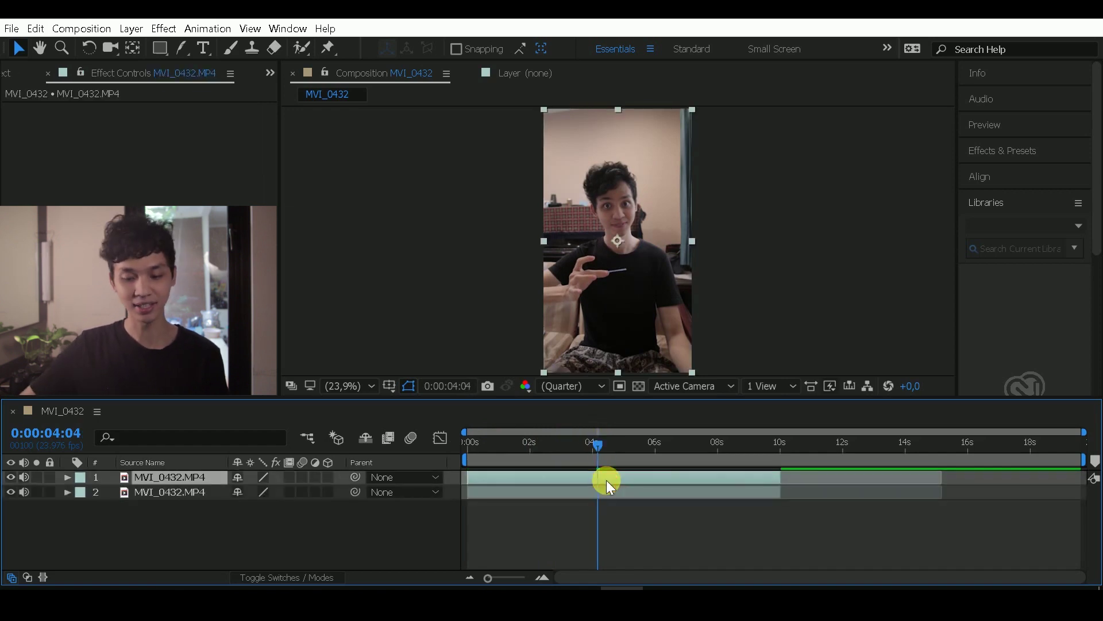
{"action": "right_click", "coordinate": [637, 478]}
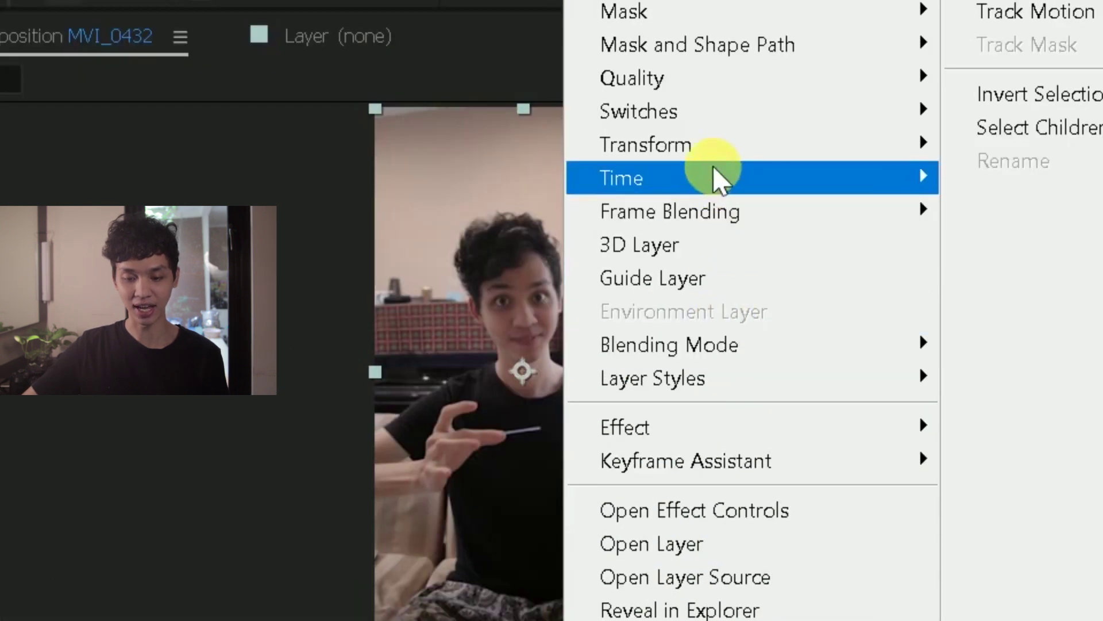
{"action": "mouse_move", "coordinate": [717, 176]}
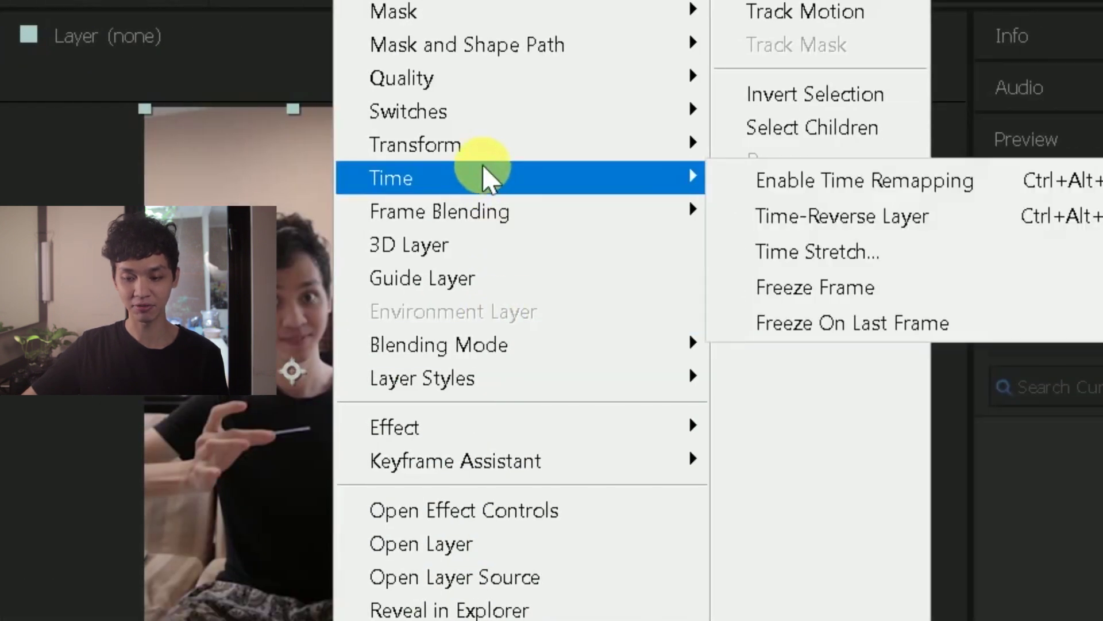
{"action": "left_click", "coordinate": [1092, 289]}
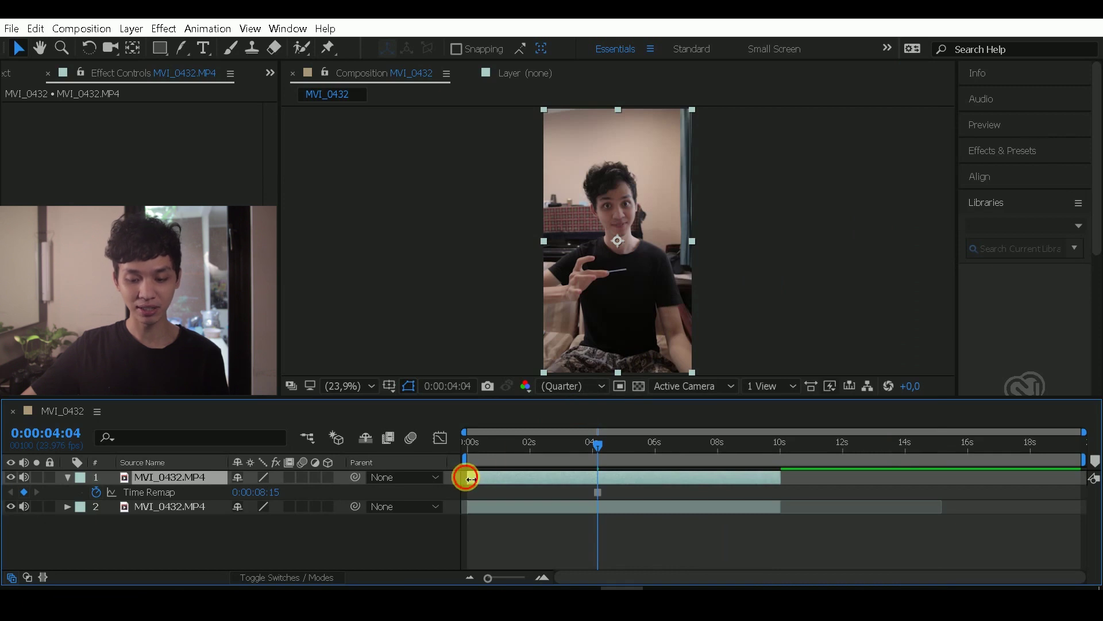
{"action": "left_click_drag", "start_coordinate": [470, 479], "coordinate": [598, 493]}
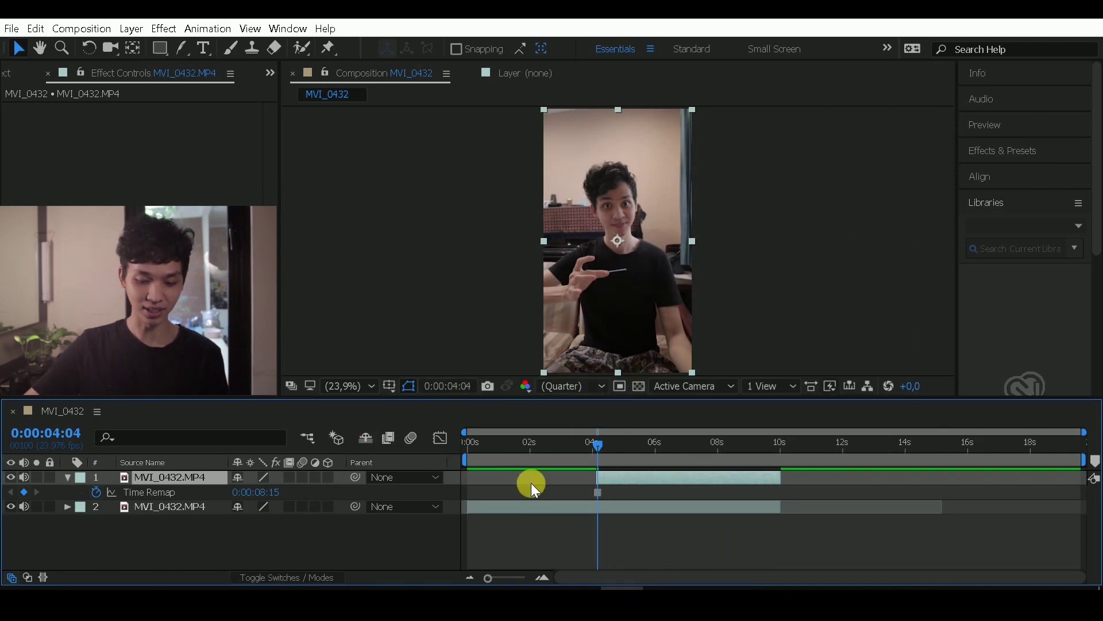
{"action": "key", "text": "g"}
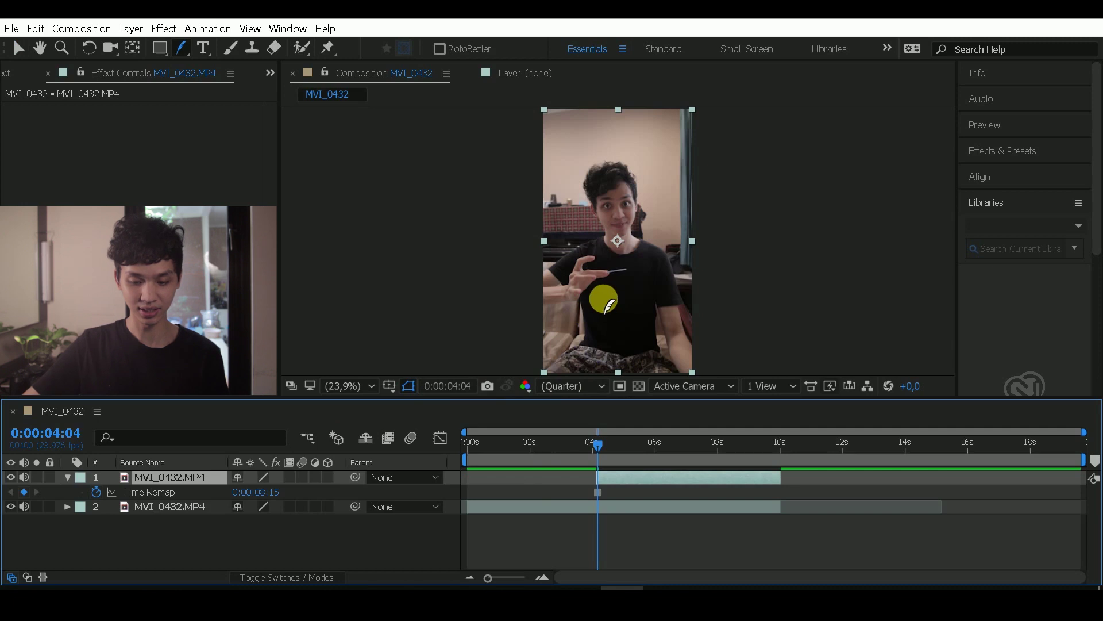
Draw a three-point mask on the frozen layer, extending down toward the lap
{"action": "left_click", "coordinate": [596, 300]}
{"action": "left_click", "coordinate": [624, 293]}
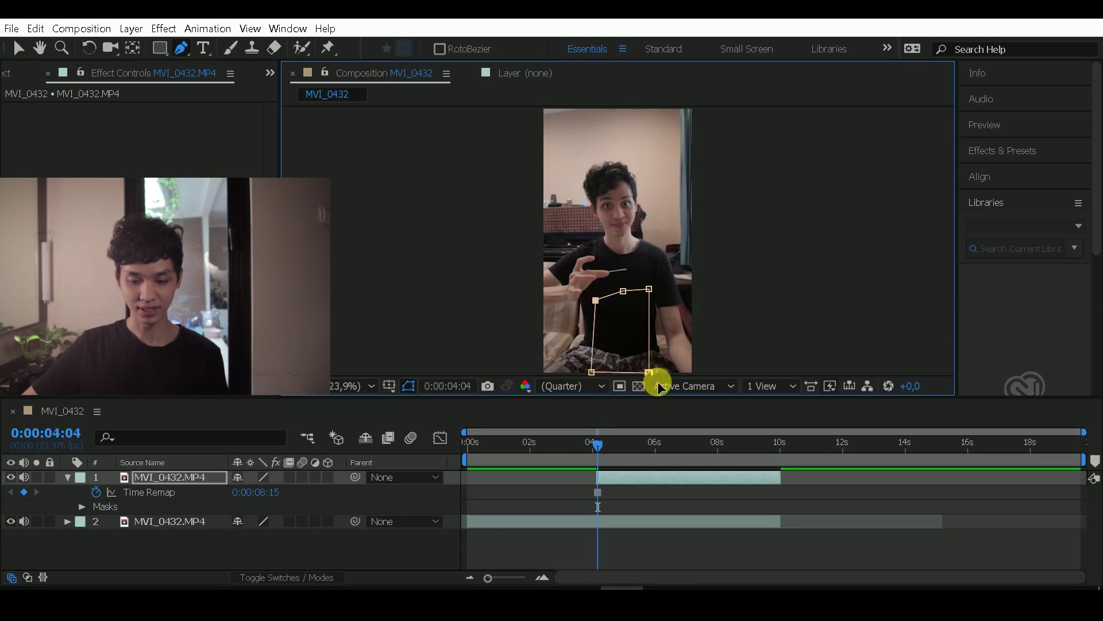
{"action": "left_click", "coordinate": [592, 371]}
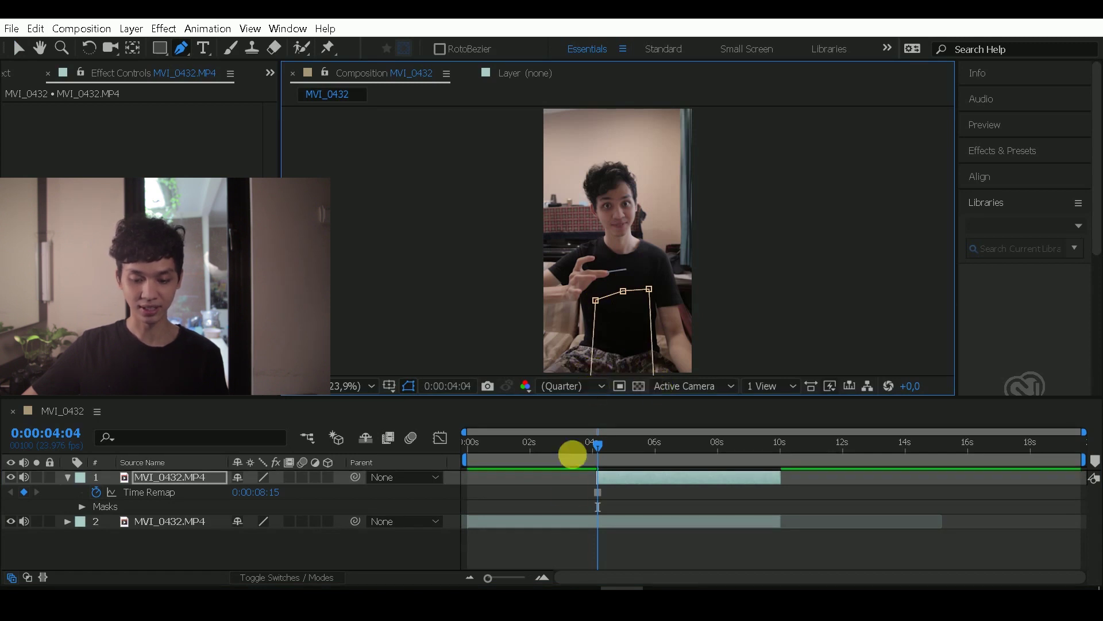
{"action": "left_click", "coordinate": [637, 498]}
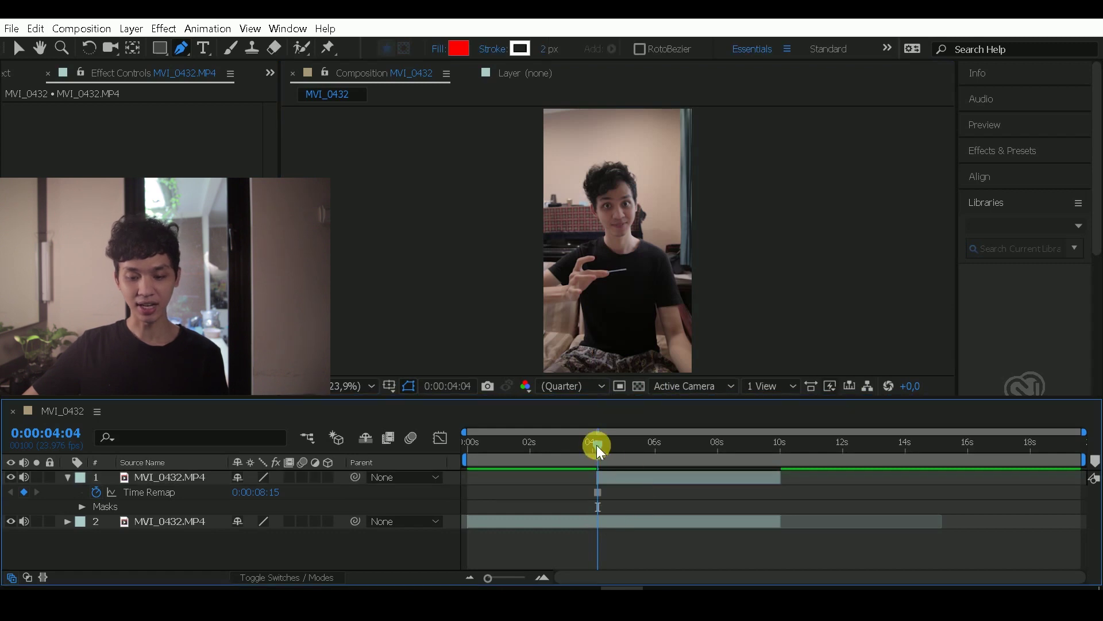
End the frozen masked layer at about 0:00:05:09
{"action": "left_click_drag", "start_coordinate": [599, 451], "coordinate": [619, 445]}
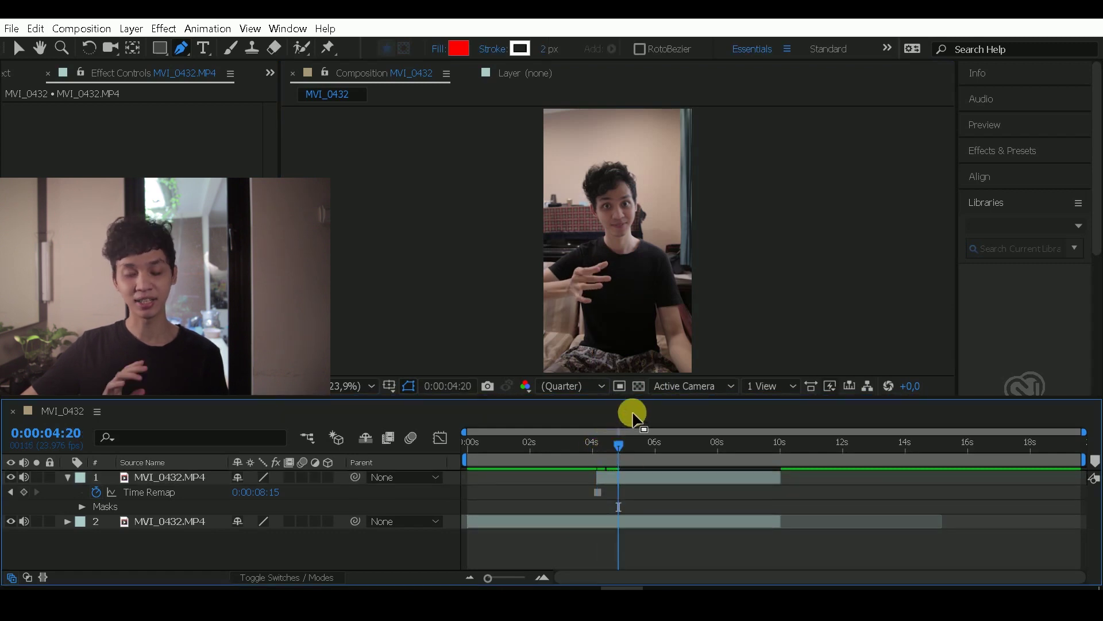
{"action": "mouse_move", "coordinate": [623, 448]}
{"action": "left_mouse_down"}
{"action": "mouse_move", "coordinate": [643, 454]}
{"action": "mouse_move", "coordinate": [636, 447]}
{"action": "left_mouse_up"}
{"action": "left_click", "coordinate": [709, 478]}
{"action": "left_click_drag", "start_coordinate": [788, 486], "coordinate": [636, 490]}
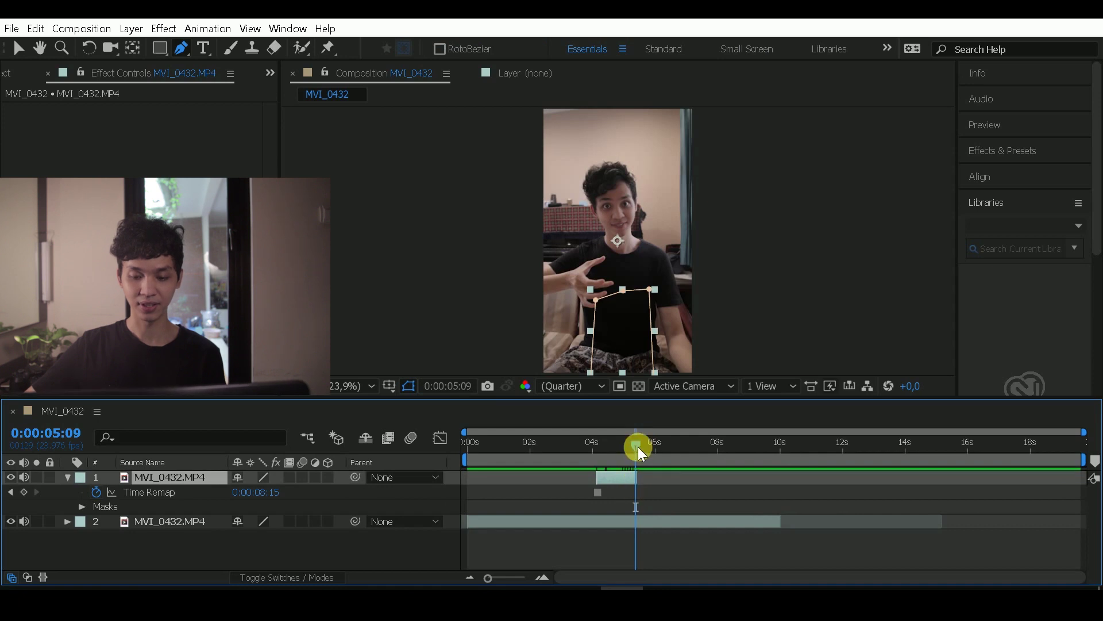
Duplicate the masked frozen layer with Ctrl+D
{"action": "left_click_drag", "start_coordinate": [636, 445], "coordinate": [595, 446]}
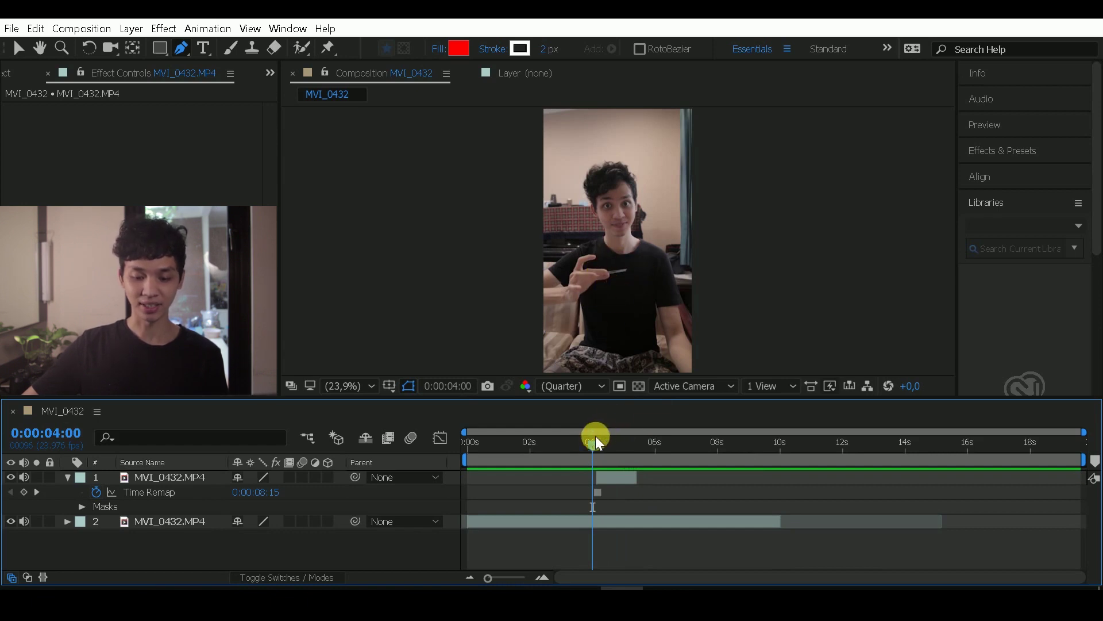
{"action": "left_click_drag", "start_coordinate": [597, 442], "coordinate": [602, 442]}
{"action": "left_click", "coordinate": [608, 491]}
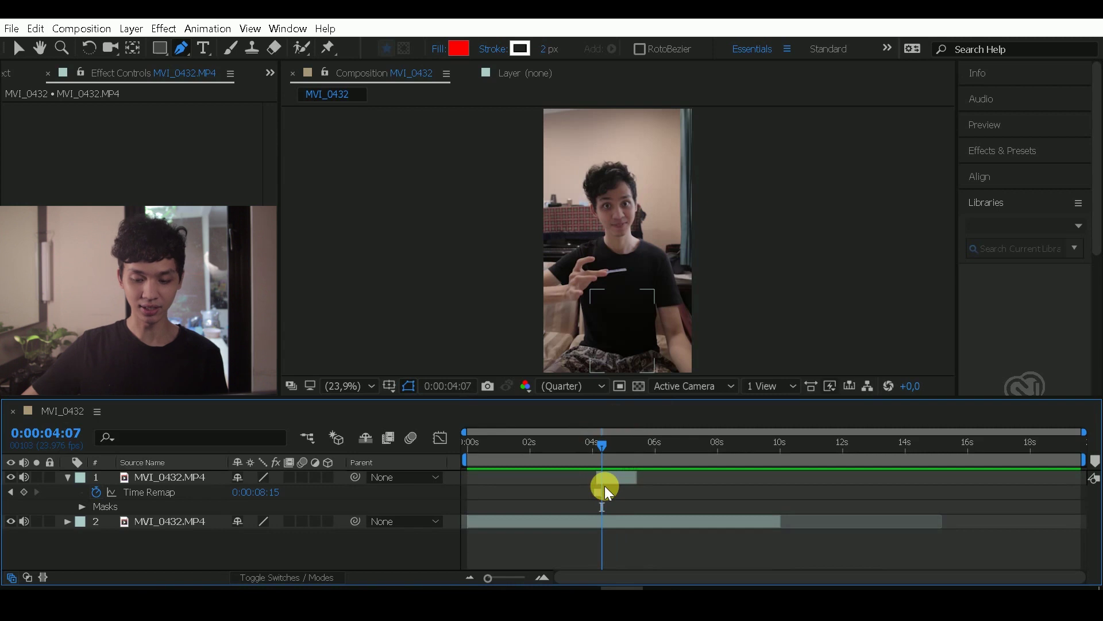
{"action": "left_click", "coordinate": [605, 476]}
{"action": "key", "text": "ctrl+d"}
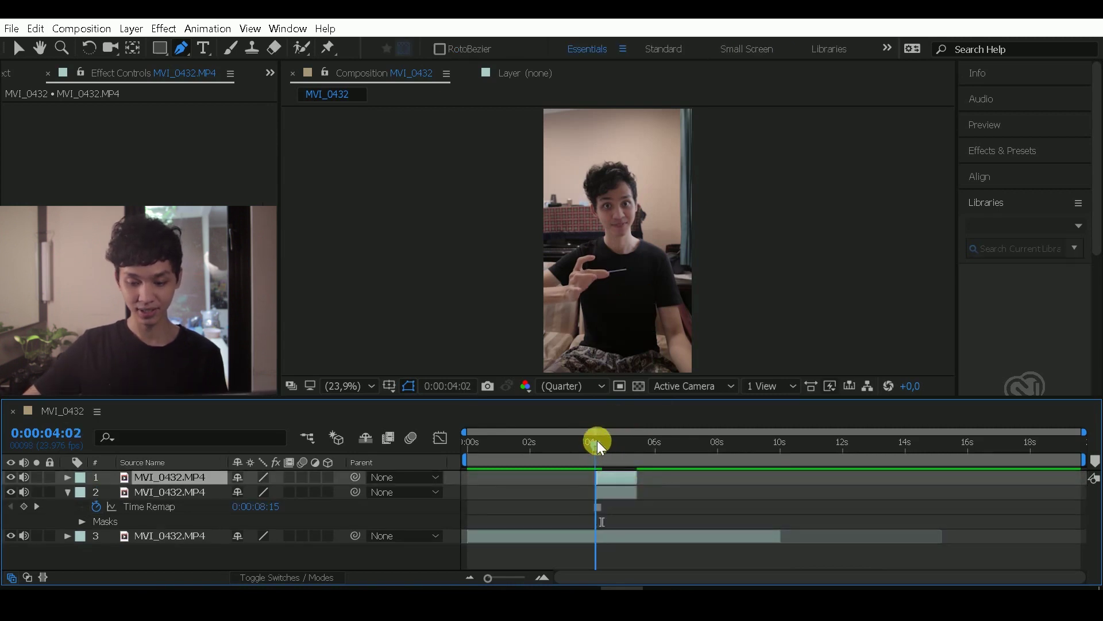
{"action": "left_click_drag", "start_coordinate": [604, 443], "coordinate": [602, 435]}
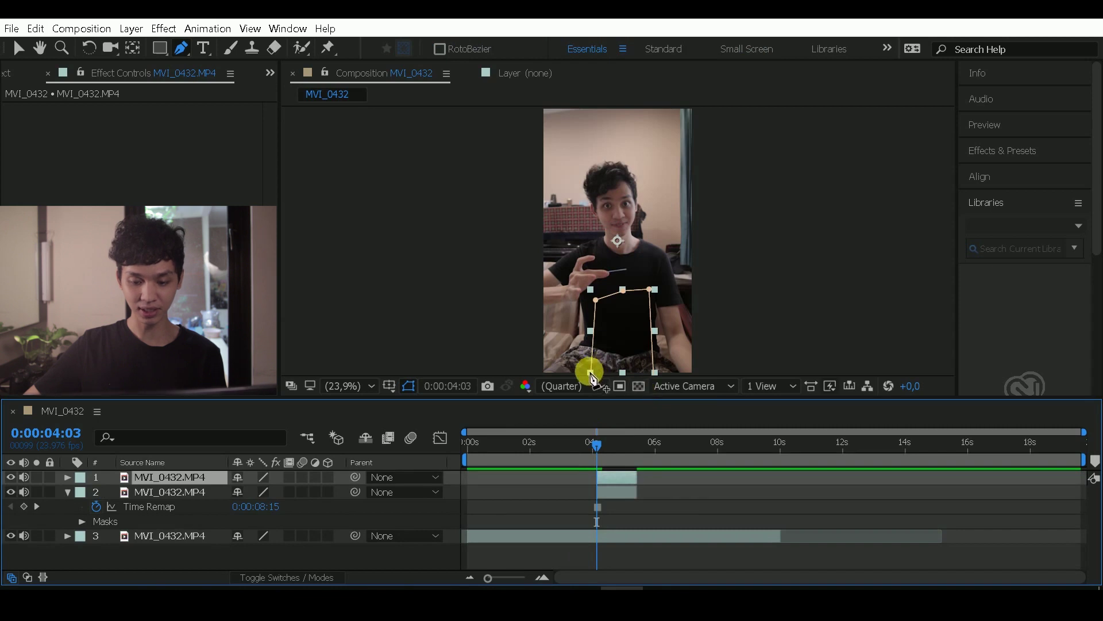
Move the patch mask up toward the hand and pull its top-right corner inward
{"action": "key", "text": "period"}
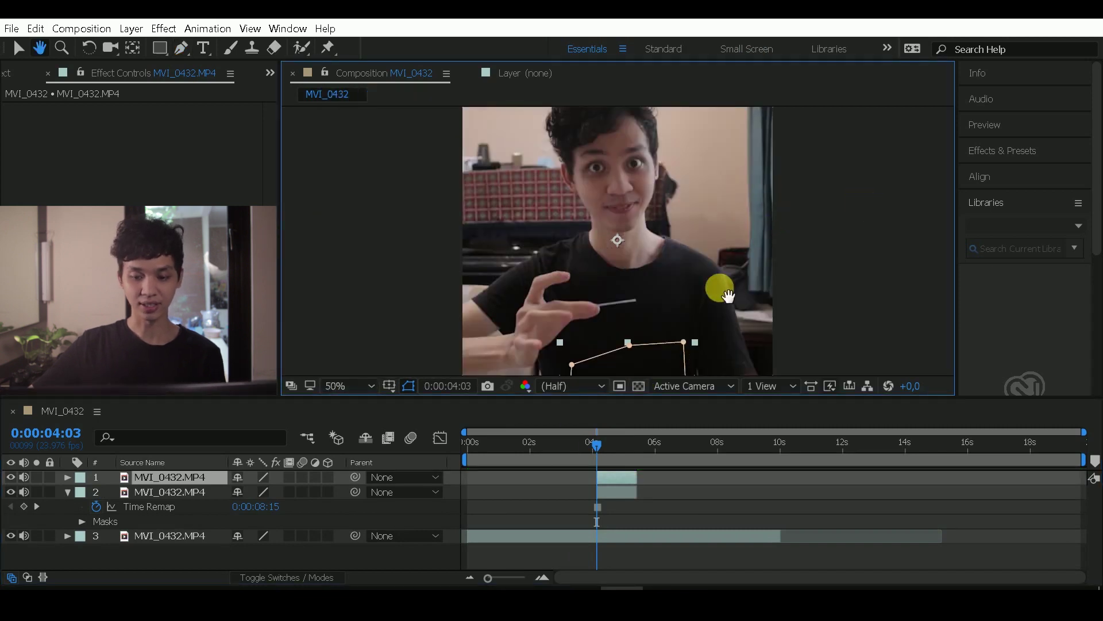
{"action": "scroll", "coordinate": [659, 249], "scroll_direction": "down", "scroll_amount": 5}
{"action": "scroll", "coordinate": [659, 249], "scroll_direction": "up", "scroll_amount": 5}
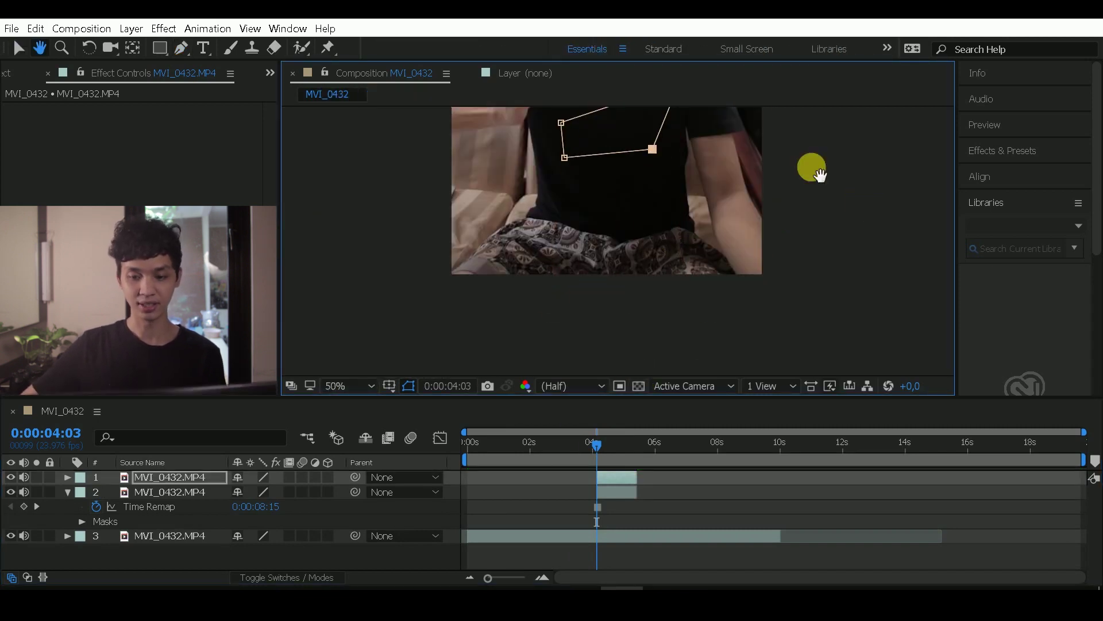
{"action": "key", "text": "v"}
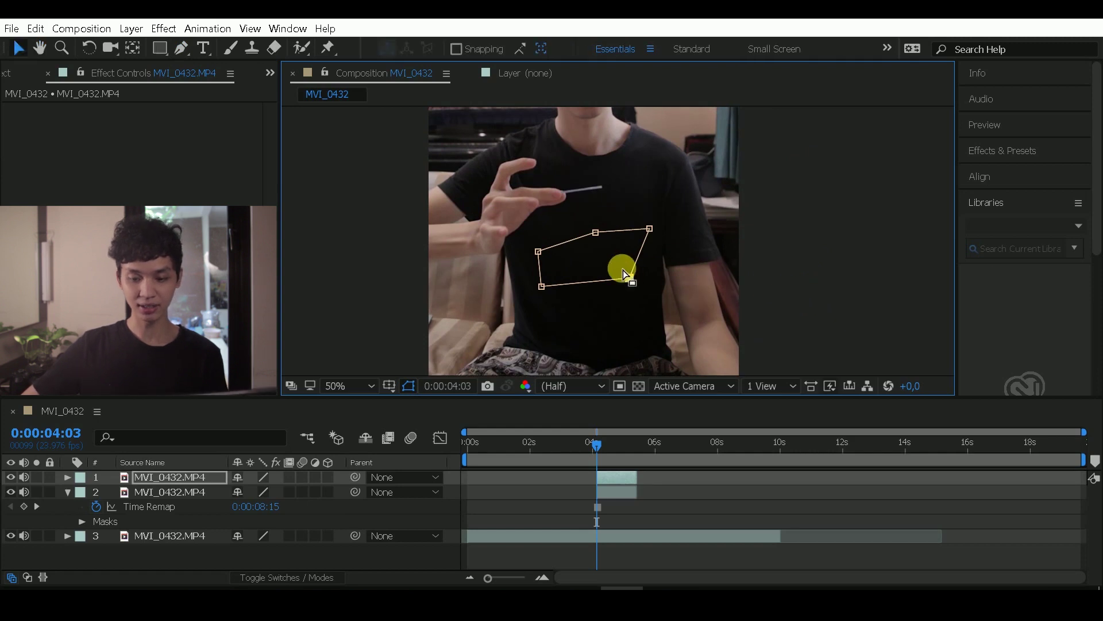
{"action": "double_click", "coordinate": [612, 265]}
{"action": "left_click_drag", "start_coordinate": [598, 264], "coordinate": [590, 207]}
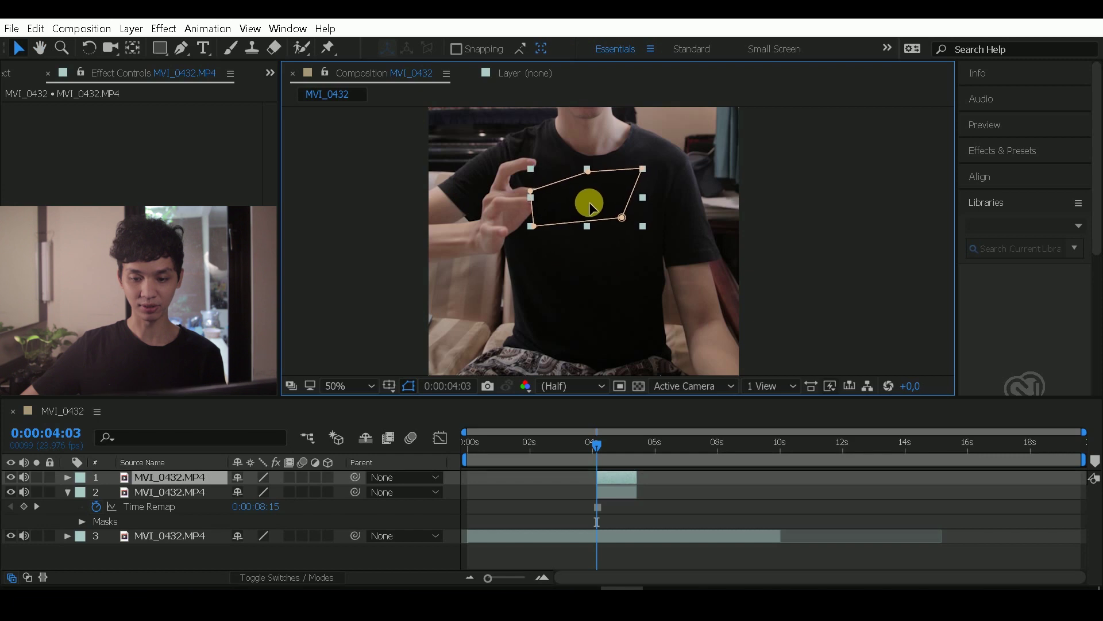
{"action": "key", "text": "Return"}
{"action": "left_click_drag", "start_coordinate": [644, 170], "coordinate": [635, 175]}
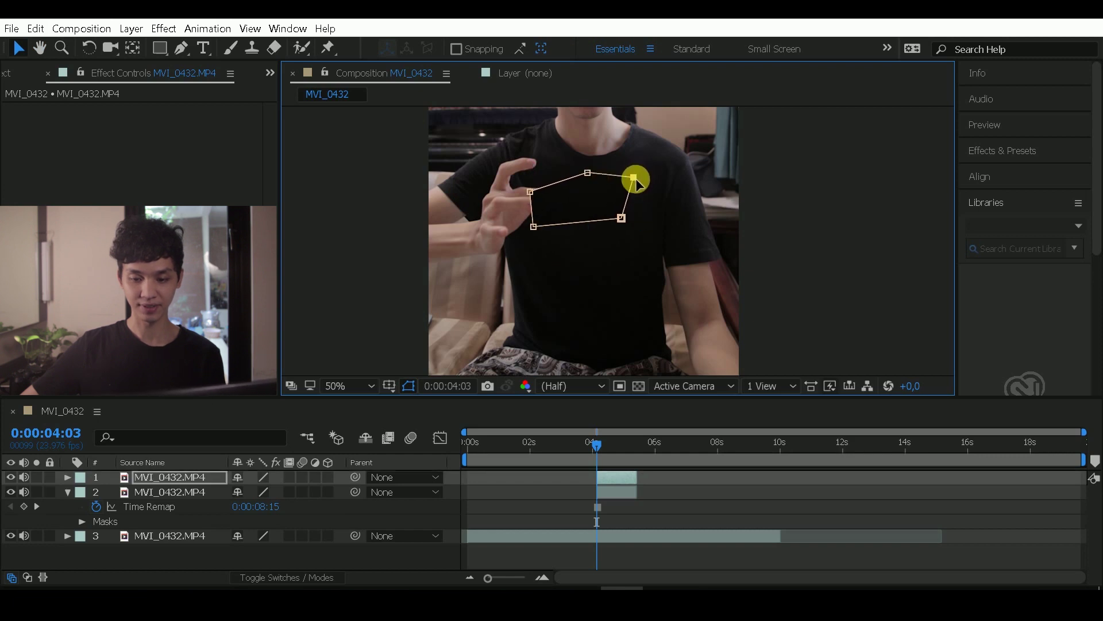
Give the patch mask a 10-pixel feather and preview the flick
{"action": "key", "text": "f"}
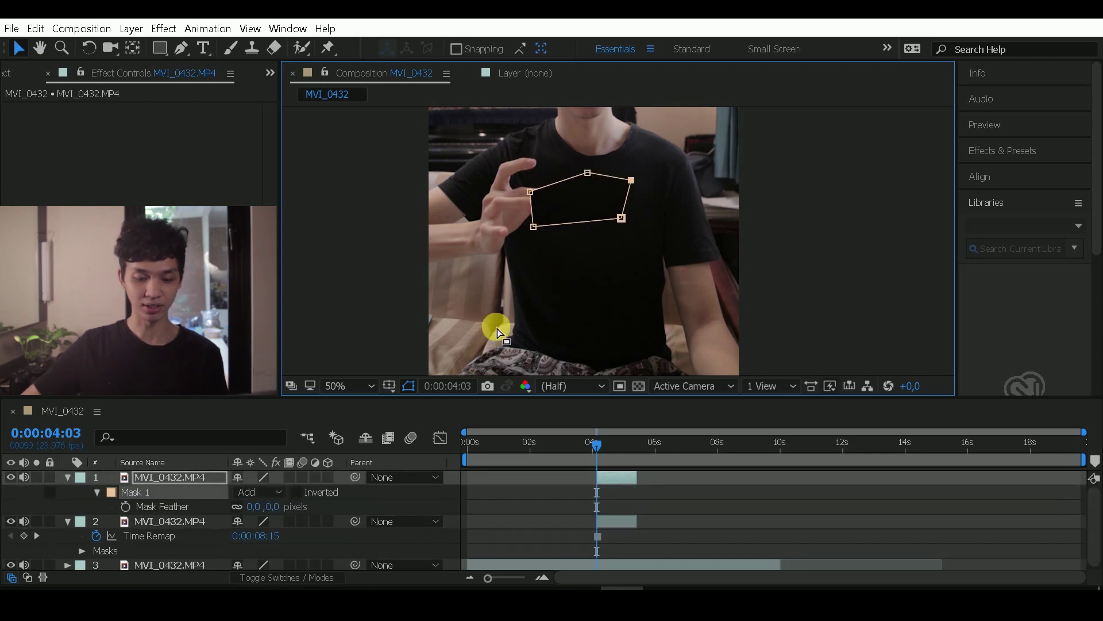
{"action": "left_click", "coordinate": [255, 508]}
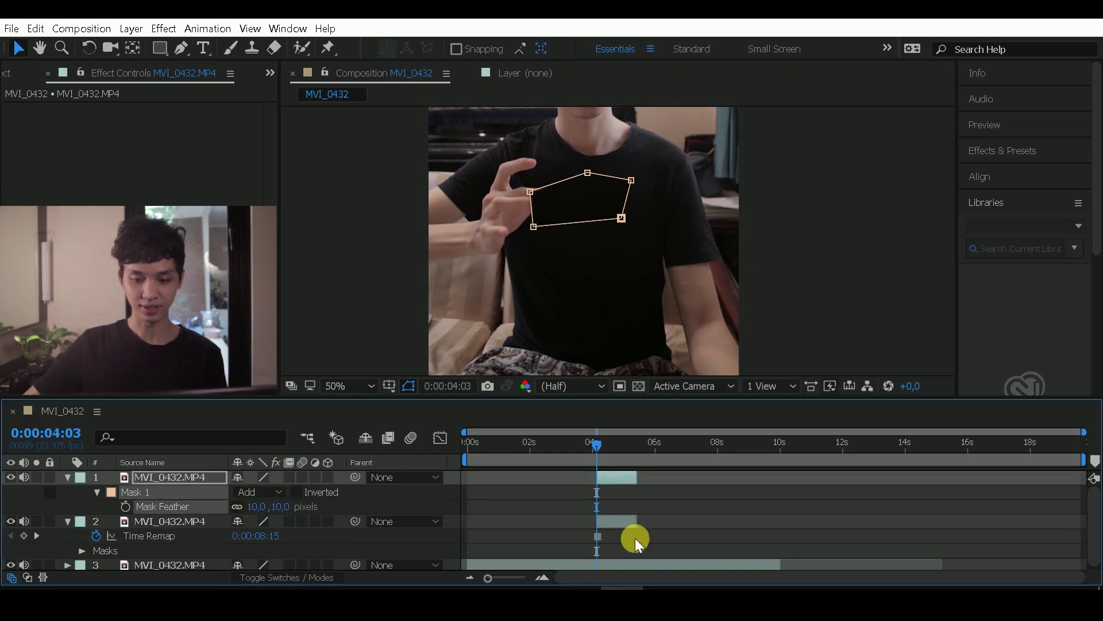
{"action": "left_click", "coordinate": [729, 531]}
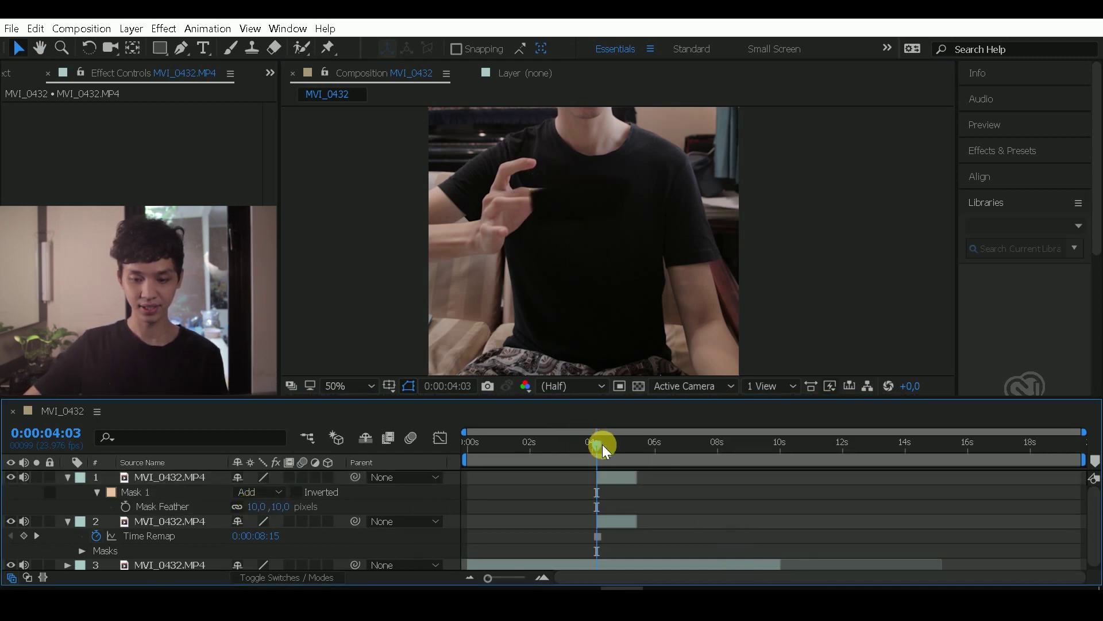
{"action": "left_click_drag", "start_coordinate": [595, 445], "coordinate": [587, 446]}
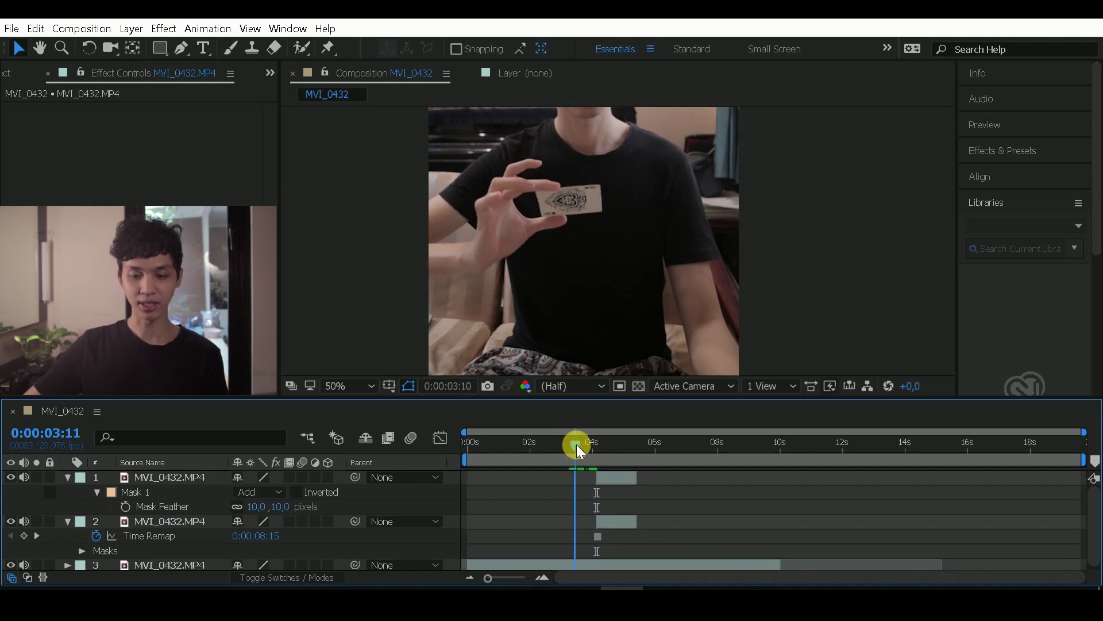
{"action": "mouse_move", "coordinate": [586, 442]}
{"action": "left_mouse_down"}
{"action": "mouse_move", "coordinate": [618, 437]}
{"action": "mouse_move", "coordinate": [608, 440]}
{"action": "left_mouse_up"}
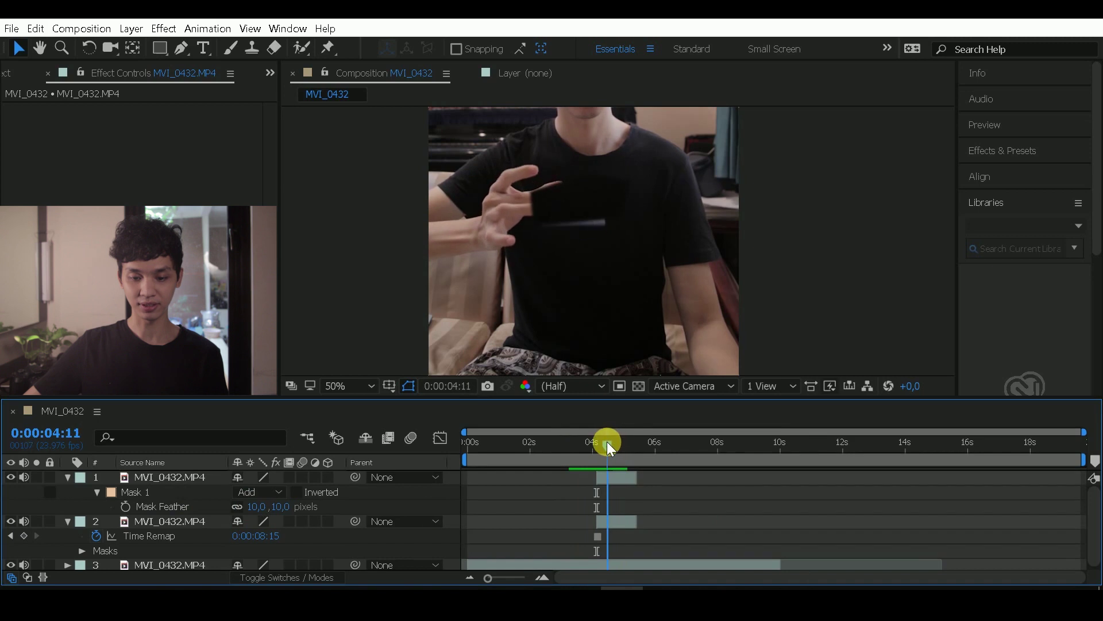
Drag the mask's lower corner down to cover the card around 4:12
{"action": "left_click", "coordinate": [616, 477]}
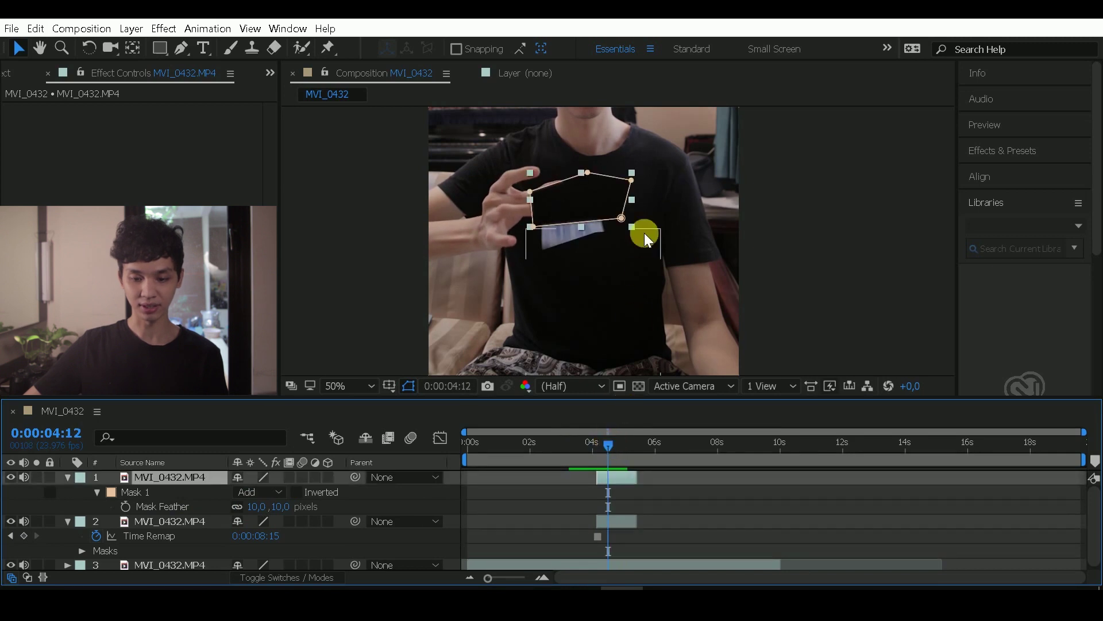
{"action": "left_click_drag", "start_coordinate": [628, 223], "coordinate": [620, 244]}
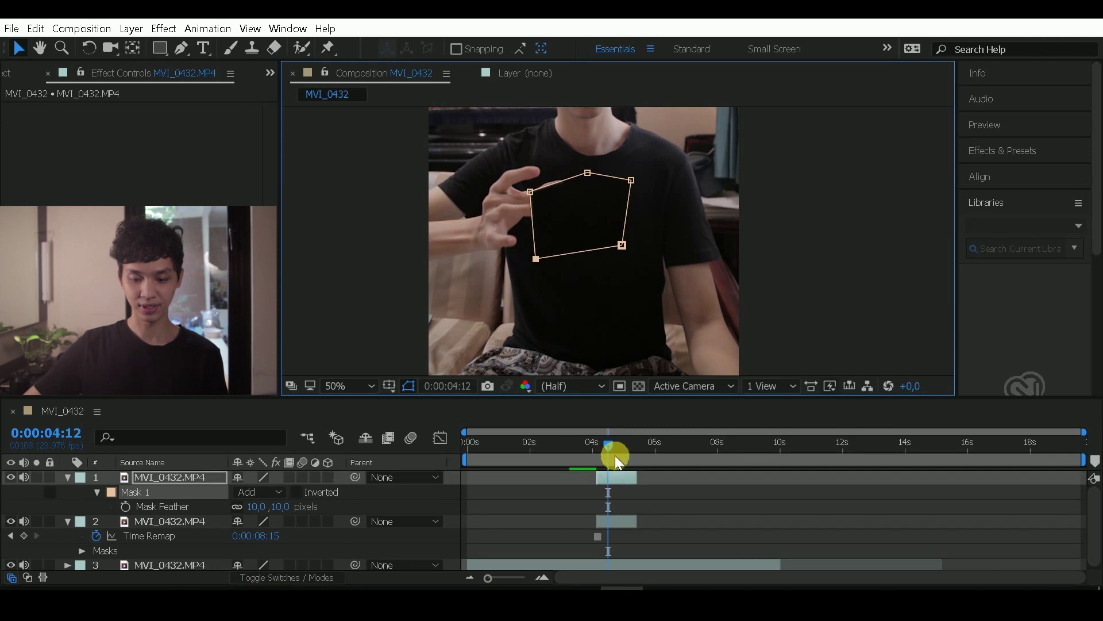
{"action": "mouse_move", "coordinate": [606, 442]}
{"action": "left_mouse_down"}
{"action": "mouse_move", "coordinate": [640, 441]}
{"action": "mouse_move", "coordinate": [587, 458]}
{"action": "left_mouse_up"}
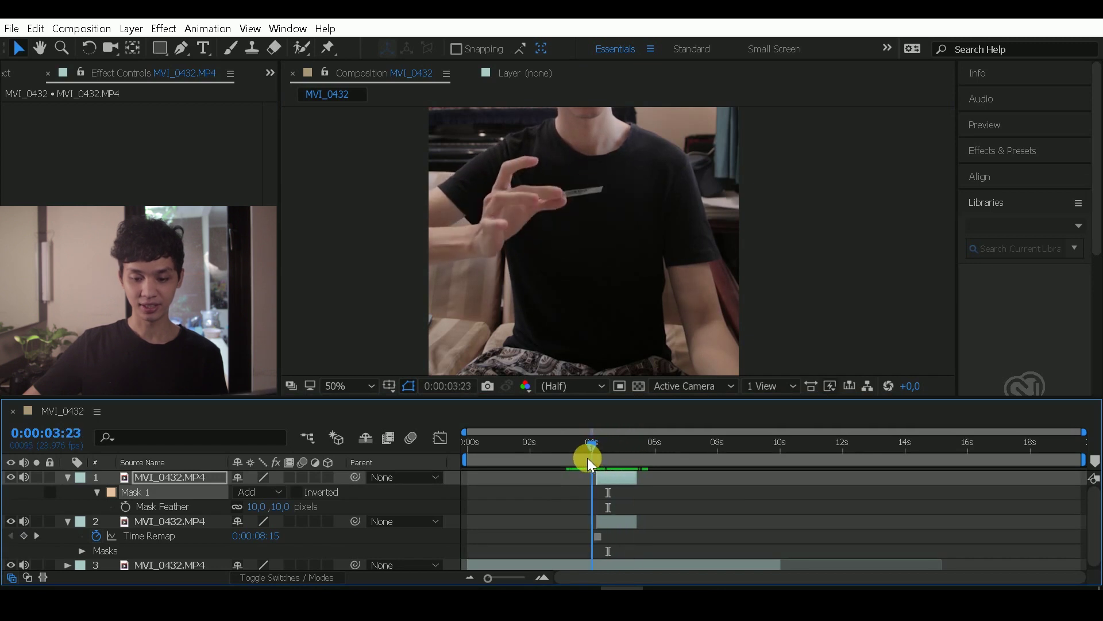
{"action": "left_click_drag", "start_coordinate": [587, 458], "coordinate": [592, 456]}
{"action": "left_click", "coordinate": [691, 506]}
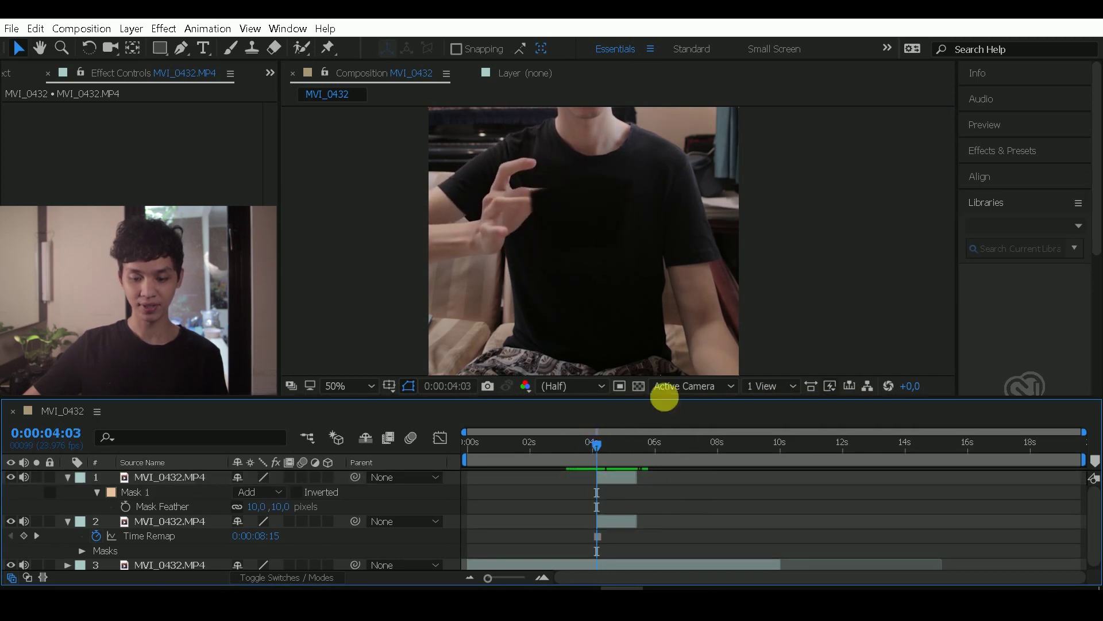
{"action": "left_click", "coordinate": [641, 565]}
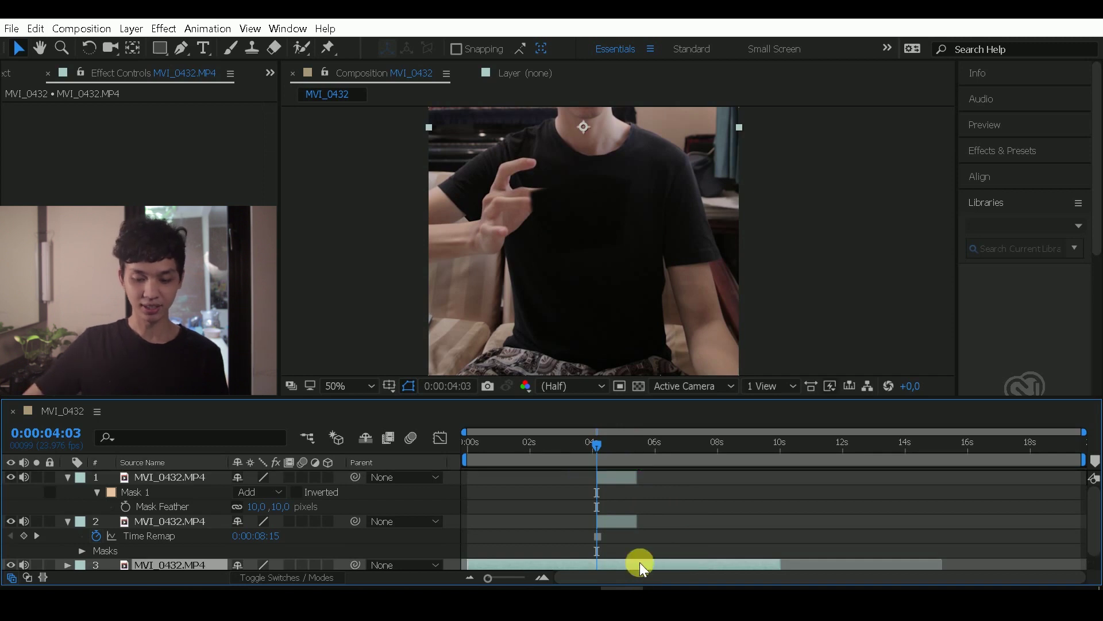
Move the full-length clip to the top, start it at 0:00:04:03, and zoom the timeline to frames
{"action": "left_click_drag", "start_coordinate": [149, 564], "coordinate": [164, 477]}
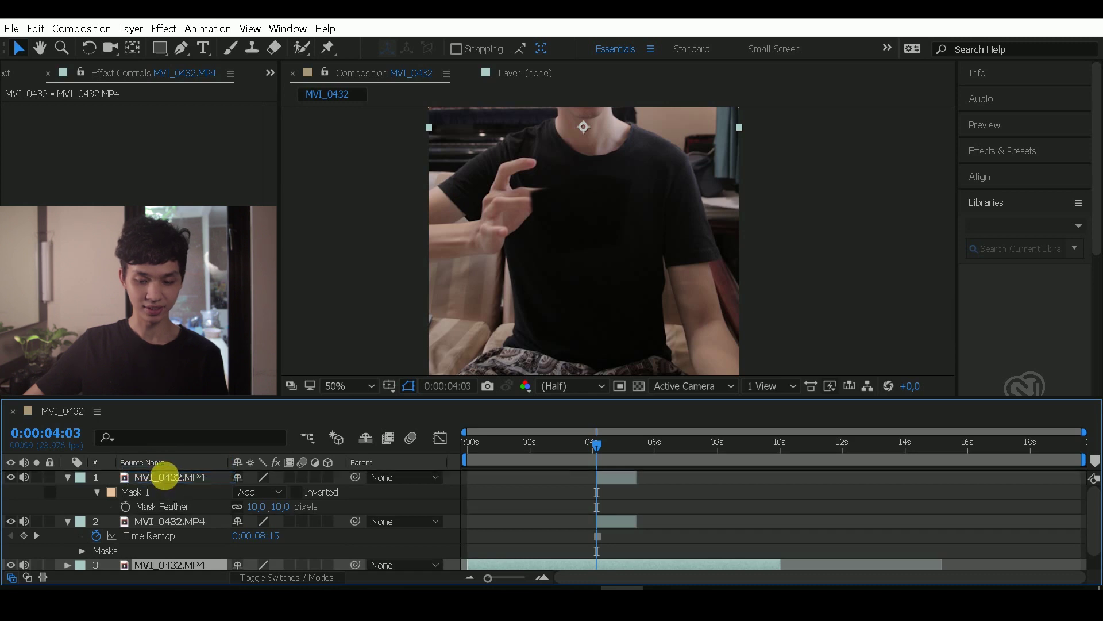
{"action": "left_click_drag", "start_coordinate": [468, 476], "coordinate": [599, 505]}
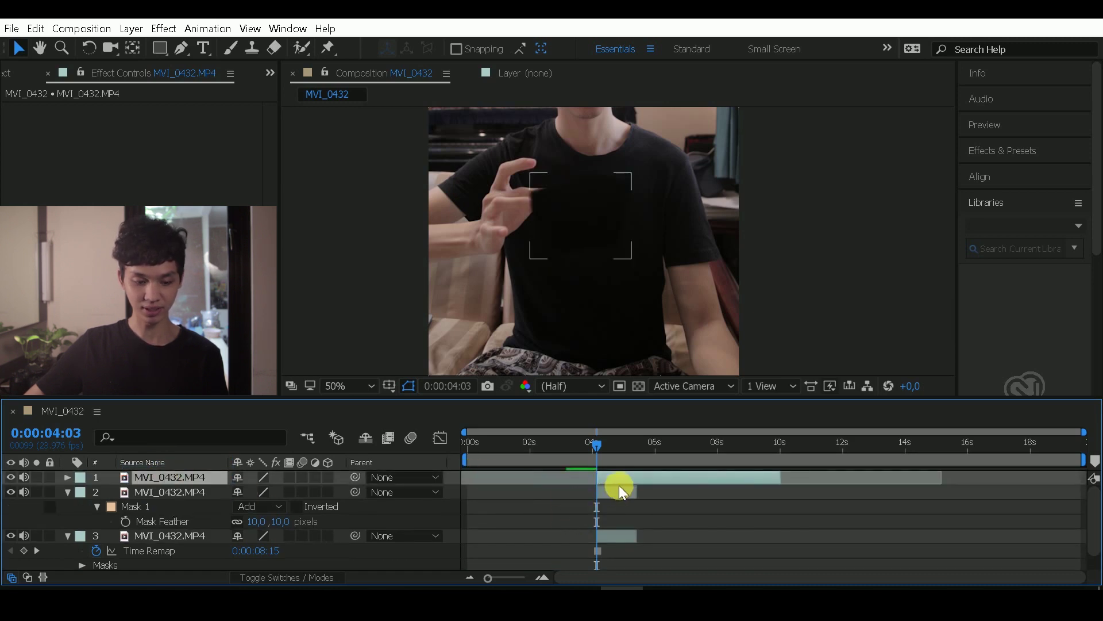
{"action": "left_click", "coordinate": [594, 439]}
{"action": "key", "text": ";"}
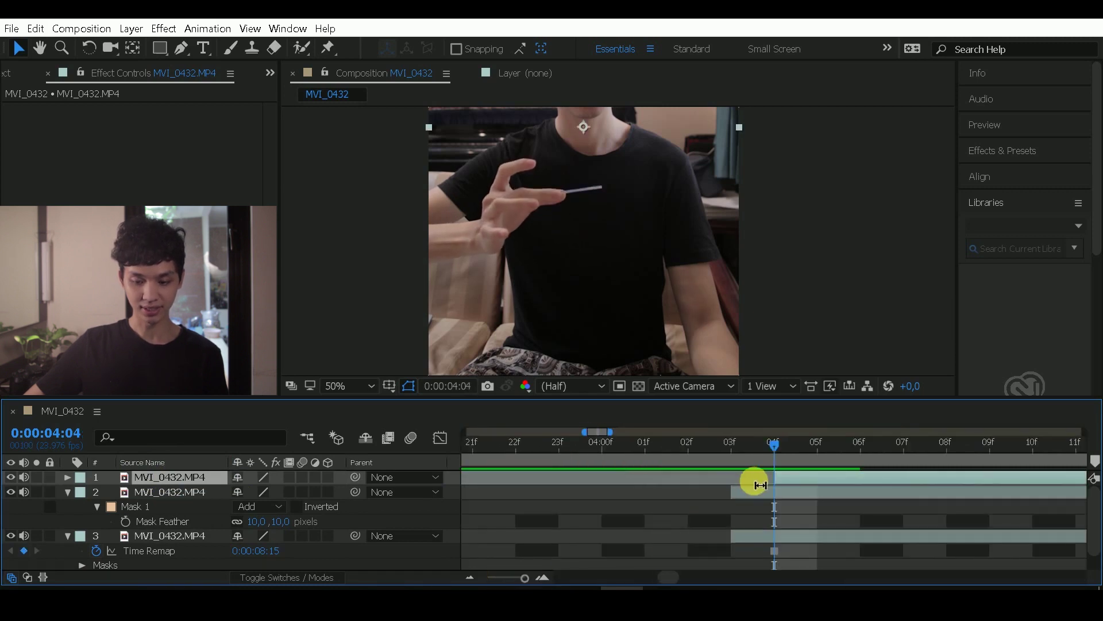
{"action": "mouse_move", "coordinate": [744, 450]}
{"action": "left_mouse_down"}
{"action": "mouse_move", "coordinate": [711, 469]}
{"action": "mouse_move", "coordinate": [651, 470]}
{"action": "left_mouse_up"}
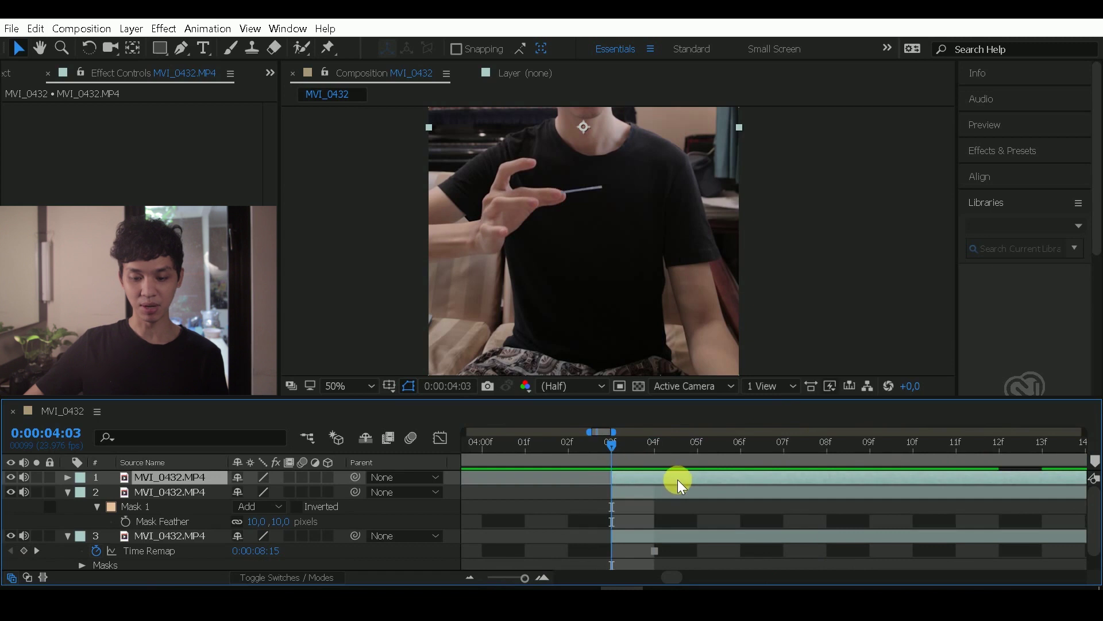
Open the top clip in Layer view at 100% and center the fingertips
{"action": "double_click", "coordinate": [678, 479]}
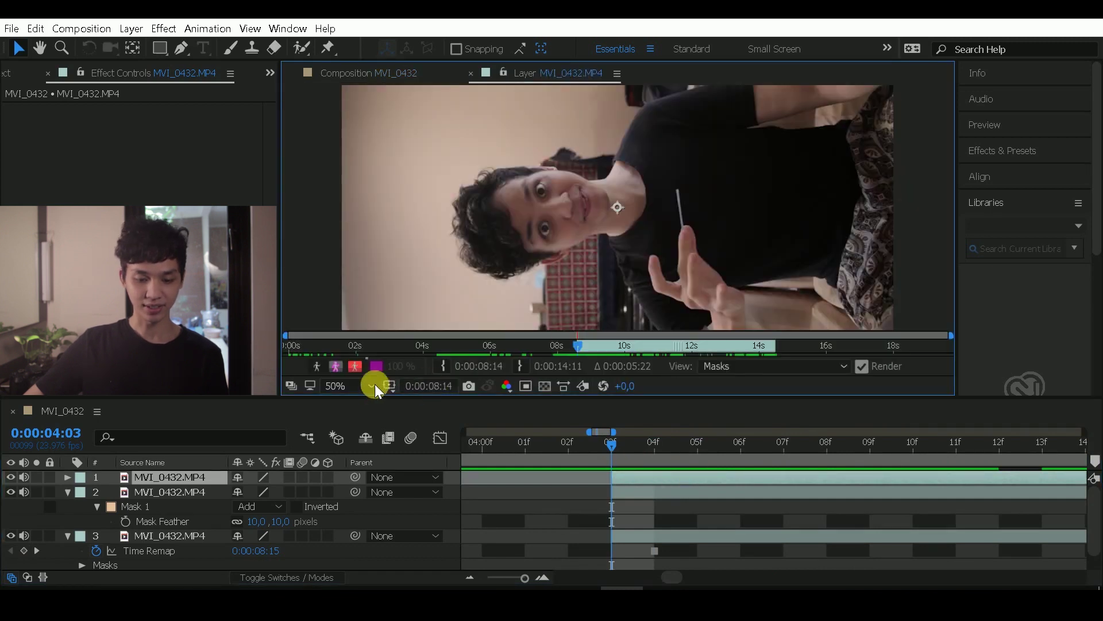
{"action": "left_click", "coordinate": [353, 384]}
{"action": "left_click", "coordinate": [380, 261]}
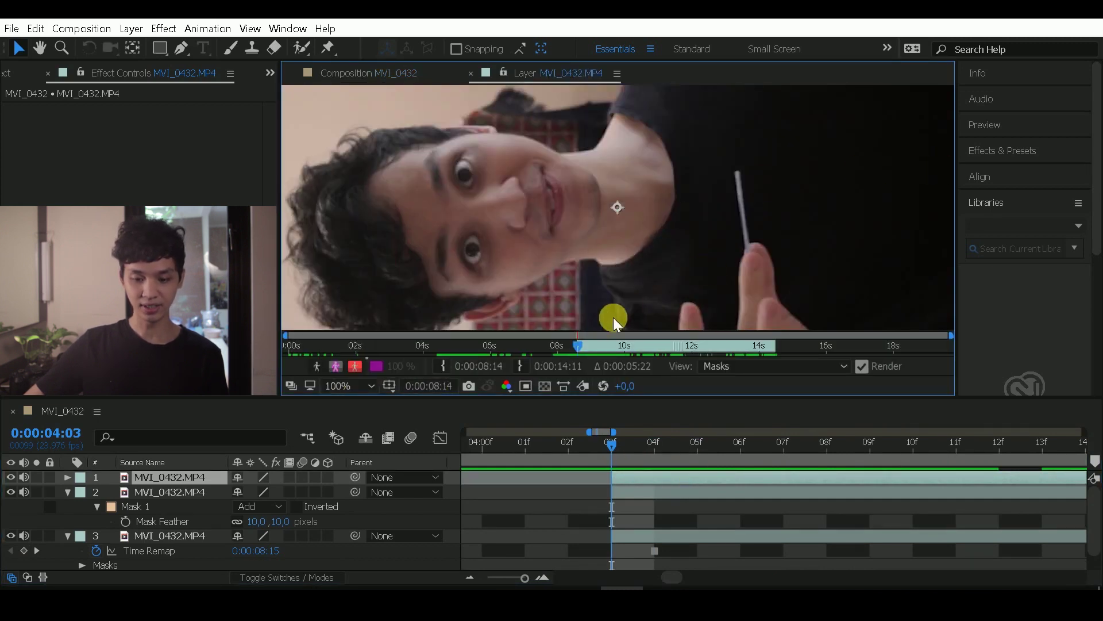
{"action": "key", "text": "h"}
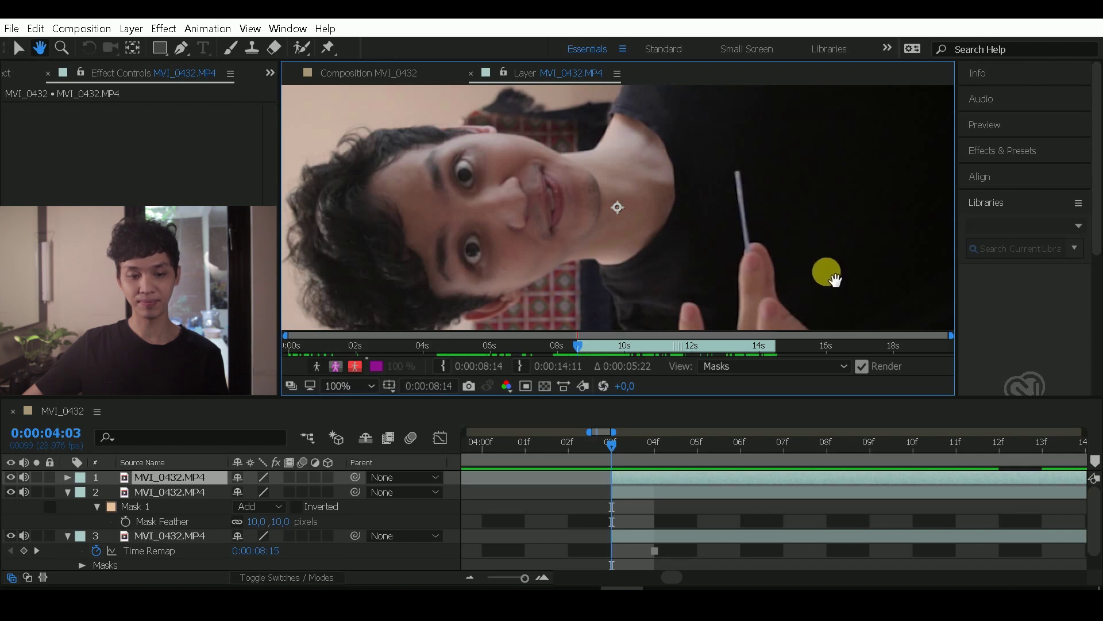
{"action": "left_click_drag", "start_coordinate": [832, 276], "coordinate": [728, 196]}
{"action": "left_click_drag", "start_coordinate": [756, 253], "coordinate": [741, 233]}
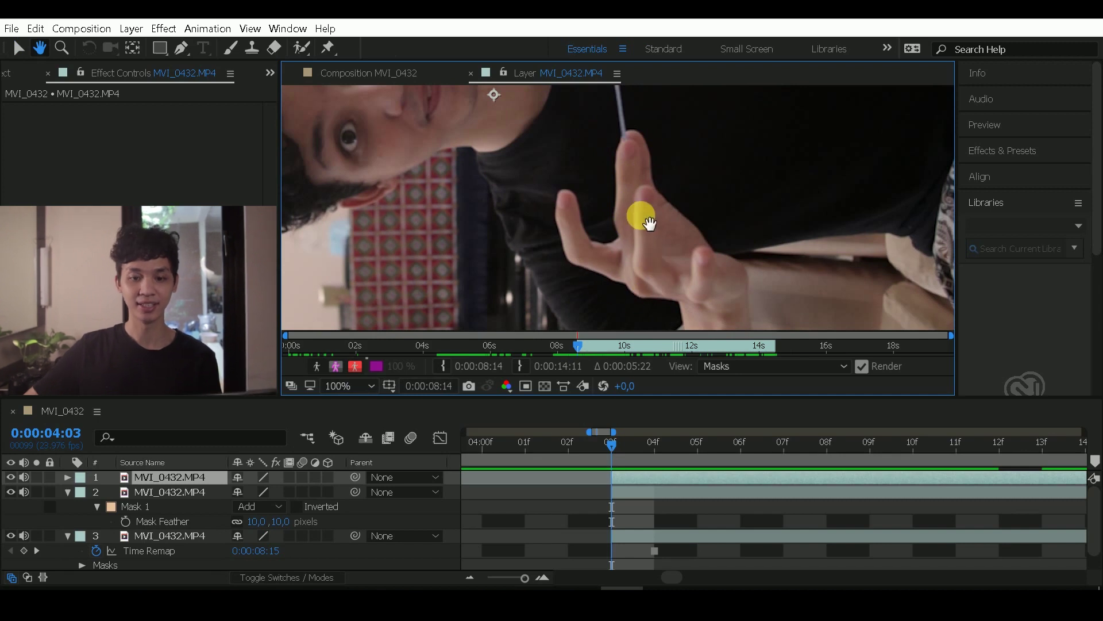
Paint a Roto Brush selection along the extended finger on the first flick frames
{"action": "left_click", "coordinate": [301, 51]}
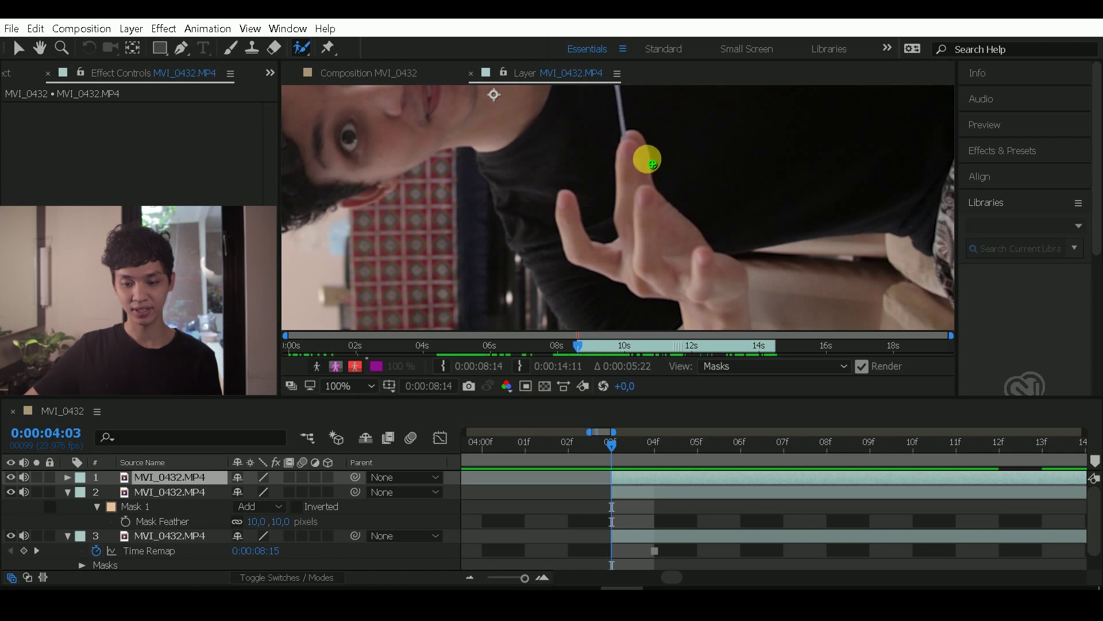
{"action": "left_click_drag", "start_coordinate": [636, 136], "coordinate": [677, 264]}
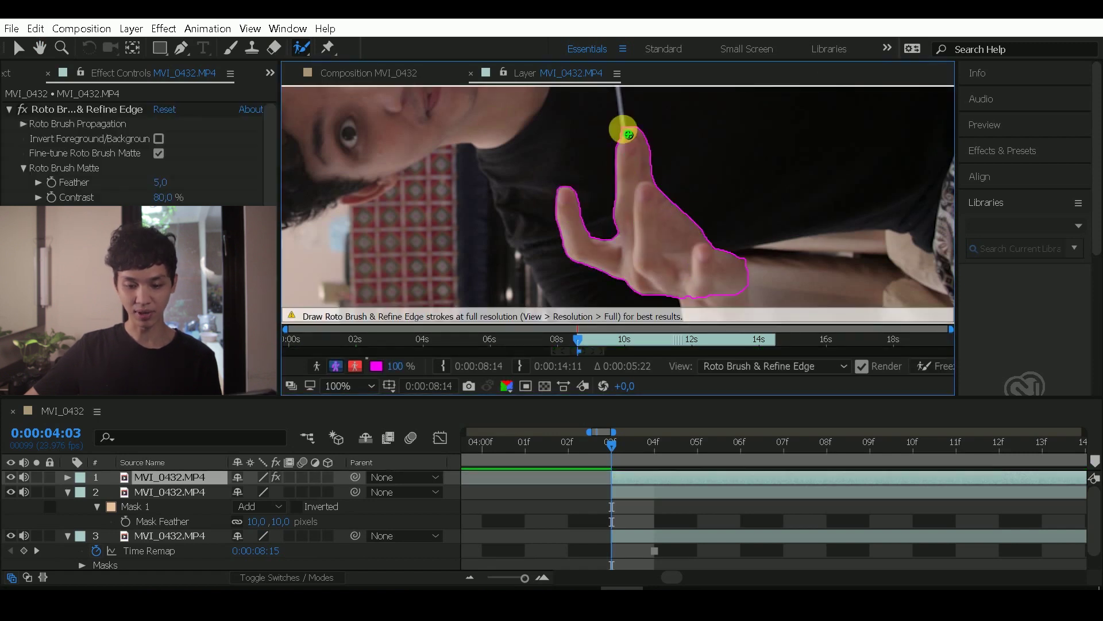
{"action": "scroll", "coordinate": [624, 142], "scroll_direction": "up", "scroll_amount": 2}
{"action": "key", "text": "Page_Down"}
{"action": "key", "text": "Page_Down"}
Refine the finger matte frame by frame through 4:14 and freeze it
{"action": "key", "text": "Page_Down"}
{"action": "key", "text": "Page_Down"}
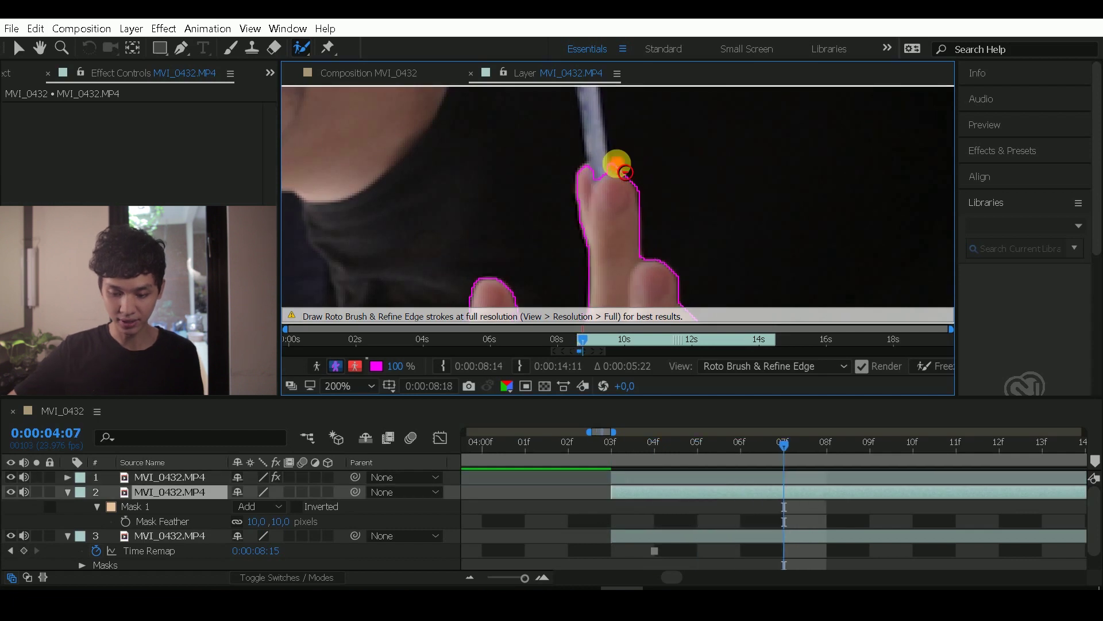
{"action": "key", "text": "Page_Down"}
{"action": "left_click_drag", "start_coordinate": [605, 193], "coordinate": [578, 211]}
{"action": "key", "text": "Page_Down"}
{"action": "mouse_move", "coordinate": [592, 264]}
{"action": "left_mouse_down"}
{"action": "mouse_move", "coordinate": [611, 192]}
{"action": "mouse_move", "coordinate": [577, 253]}
{"action": "left_mouse_up"}
{"action": "key", "text": "Page_Down"}
{"action": "left_click_drag", "start_coordinate": [660, 247], "coordinate": [658, 185]}
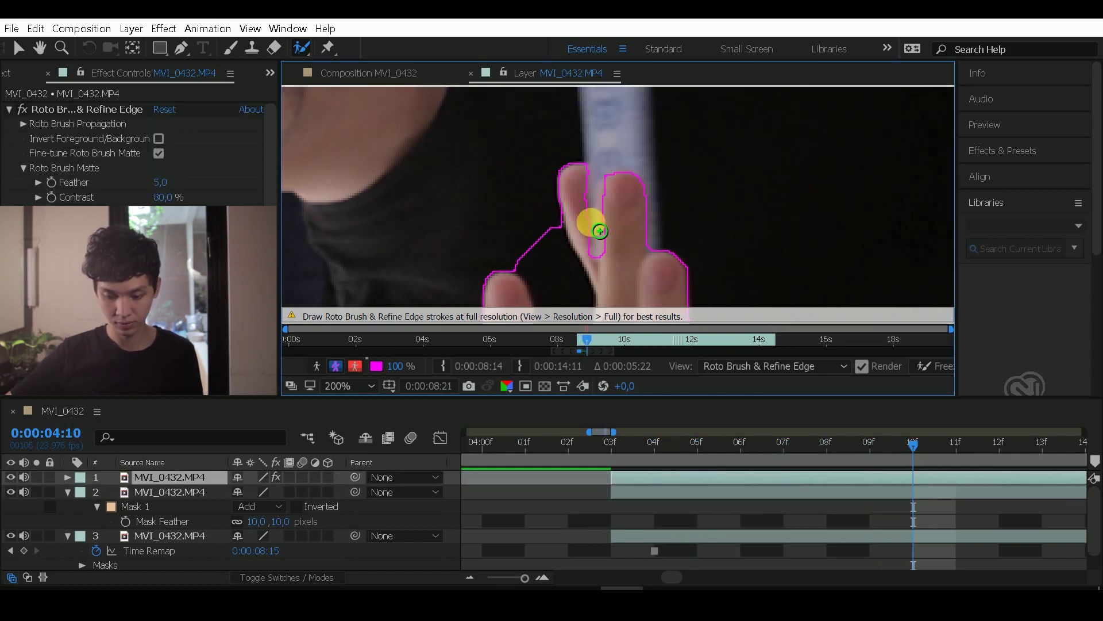
{"action": "key", "text": "Page_Down"}
{"action": "key", "text": "Page_Down"}
{"action": "key", "text": "Page_Down"}
{"action": "key", "text": "Page_Down"}
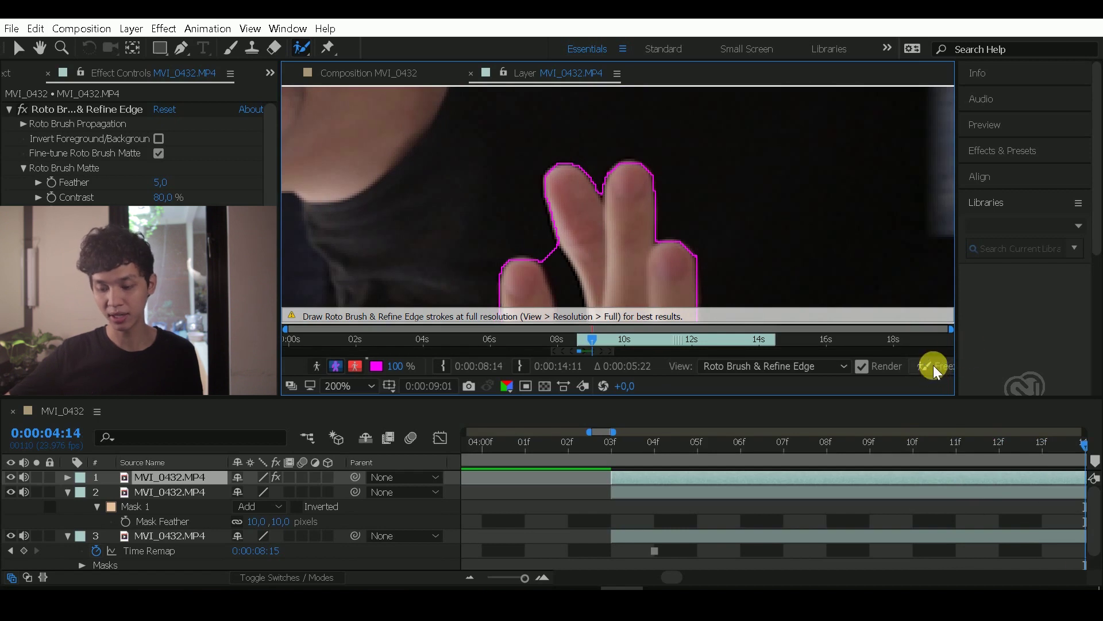
{"action": "left_click", "coordinate": [933, 366]}
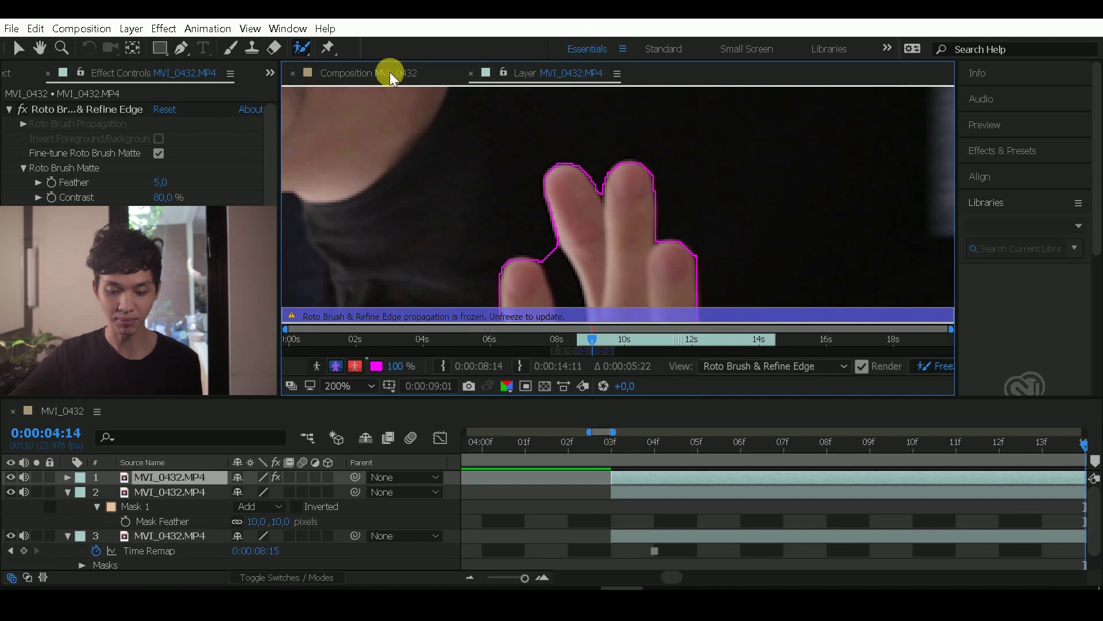
{"action": "left_click", "coordinate": [368, 77]}
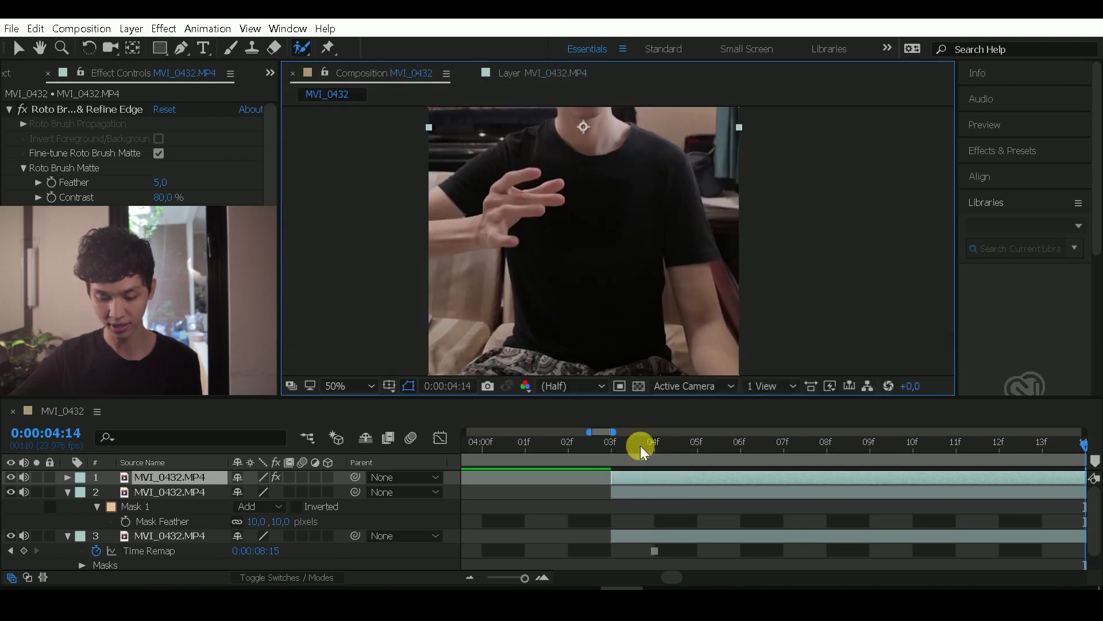
Review the frames from 4:02 through about 5:10 around the flick
{"action": "mouse_move", "coordinate": [592, 455]}
{"action": "left_mouse_down"}
{"action": "mouse_move", "coordinate": [567, 450]}
{"action": "mouse_move", "coordinate": [757, 443]}
{"action": "left_mouse_up"}
{"action": "mouse_move", "coordinate": [827, 442]}
{"action": "left_mouse_down"}
{"action": "mouse_move", "coordinate": [1017, 447]}
{"action": "mouse_move", "coordinate": [1098, 528]}
{"action": "left_mouse_up"}
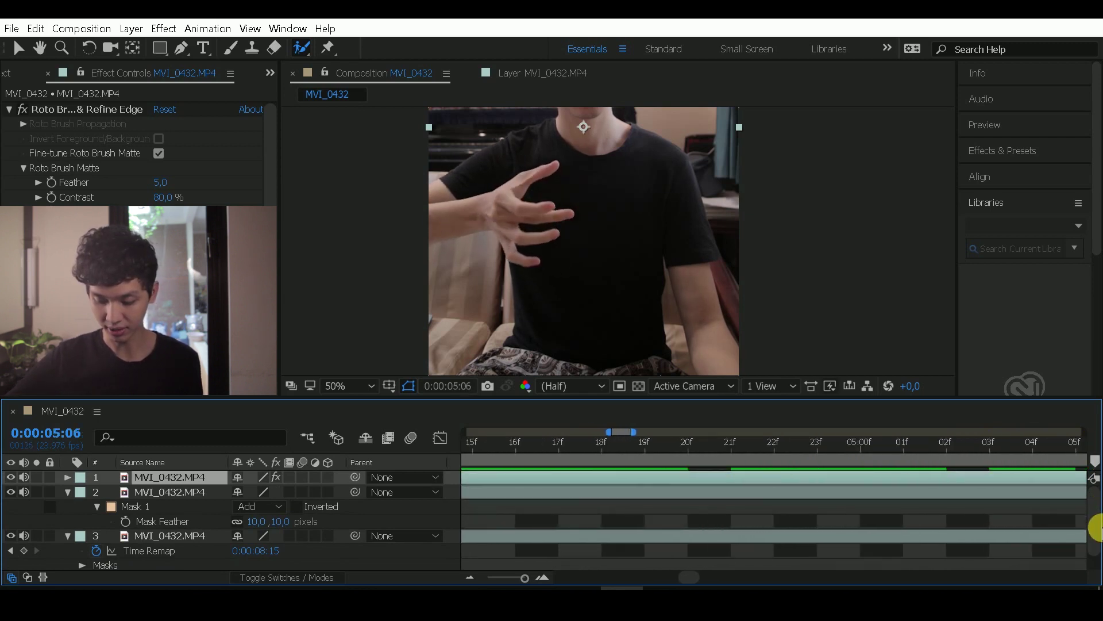
{"action": "mouse_move", "coordinate": [1096, 527]}
{"action": "left_mouse_down"}
{"action": "mouse_move", "coordinate": [909, 481]}
{"action": "mouse_move", "coordinate": [927, 470]}
{"action": "left_mouse_up"}
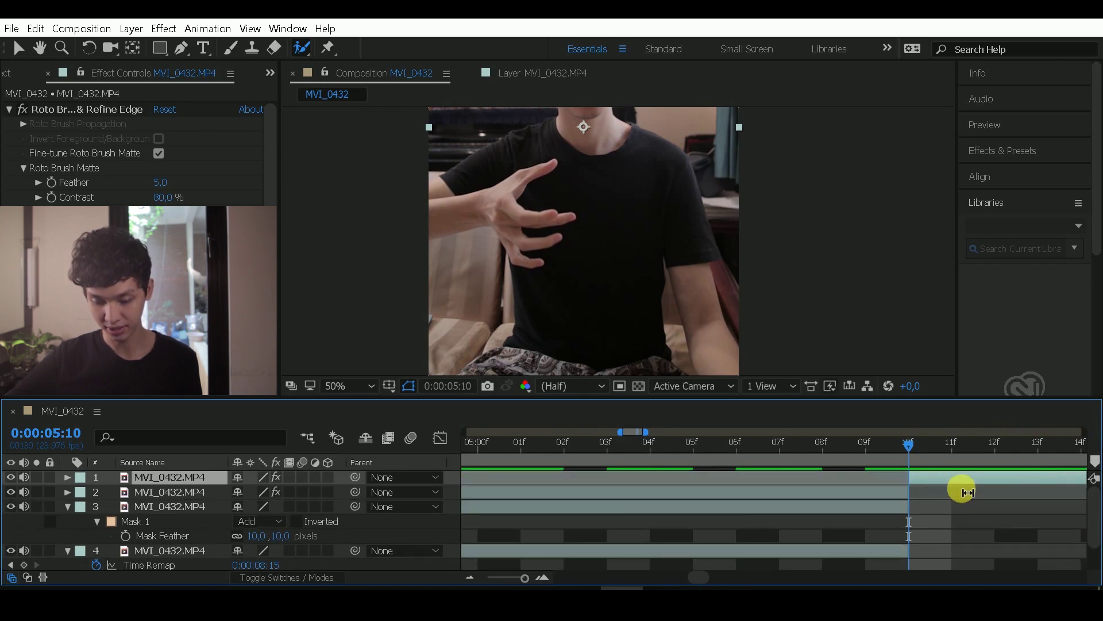
Trim the top clip's out-point to the current frame with Alt+]
{"action": "key", "text": "alt+bracketright"}
{"action": "mouse_move", "coordinate": [717, 465]}
{"action": "left_mouse_down"}
{"action": "mouse_move", "coordinate": [399, 471]}
{"action": "mouse_move", "coordinate": [456, 467]}
{"action": "left_mouse_up"}
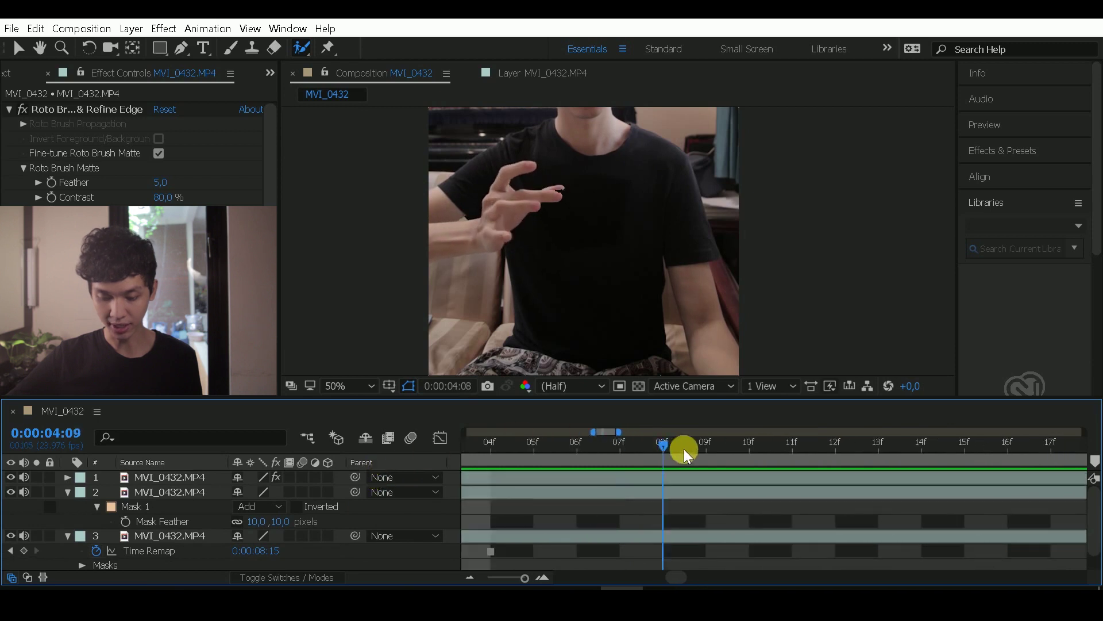
{"action": "left_click_drag", "start_coordinate": [540, 441], "coordinate": [799, 431]}
{"action": "left_click", "coordinate": [339, 386]}
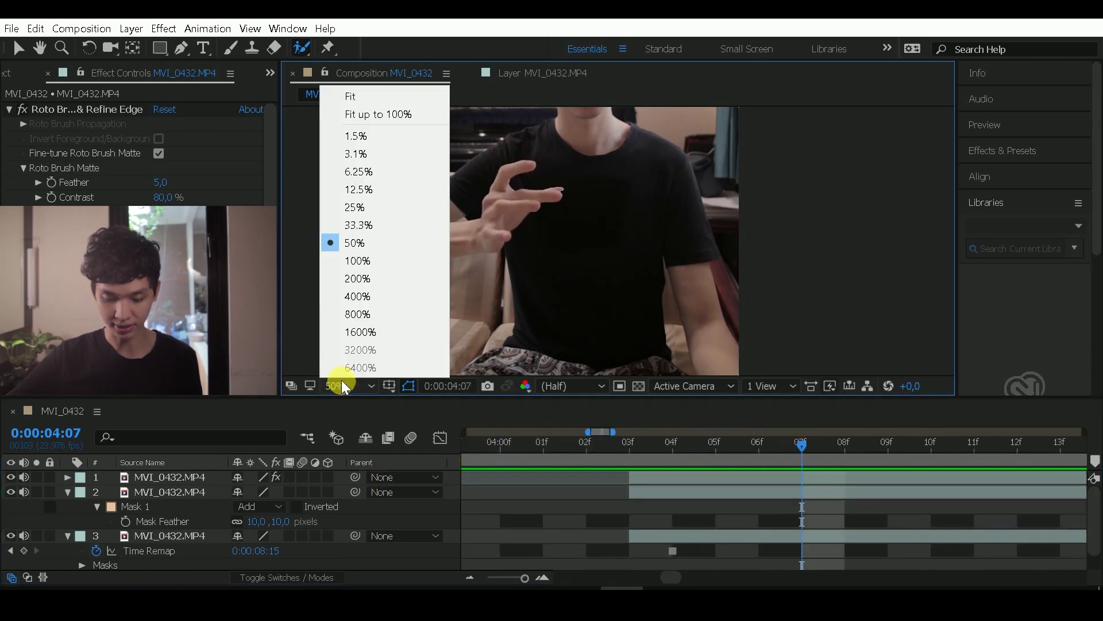
{"action": "left_click", "coordinate": [352, 262]}
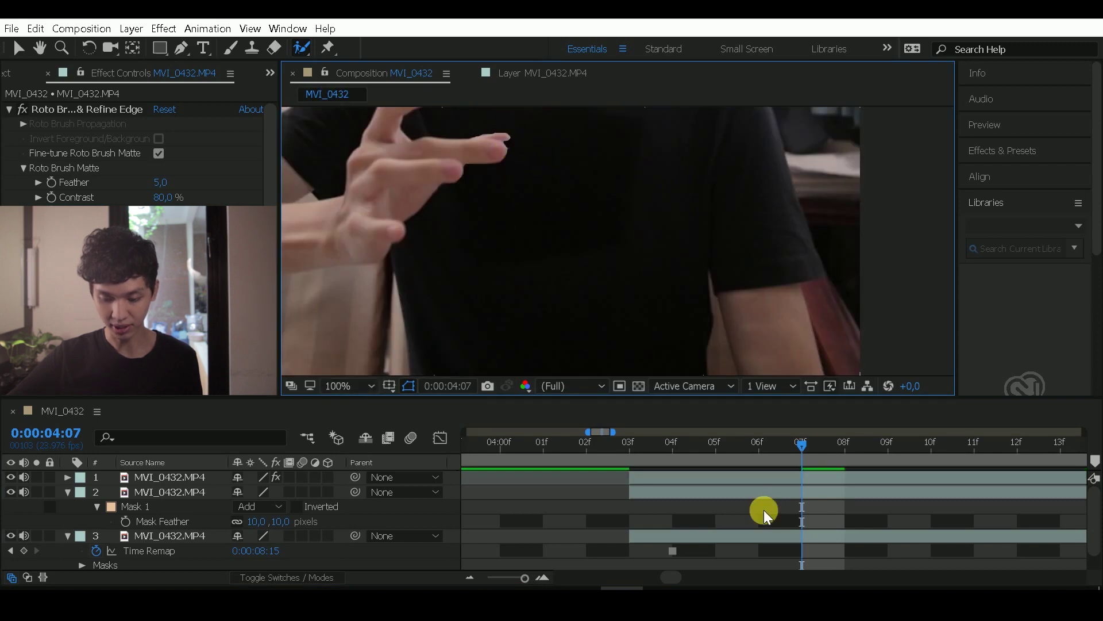
{"action": "left_click_drag", "start_coordinate": [799, 445], "coordinate": [971, 443]}
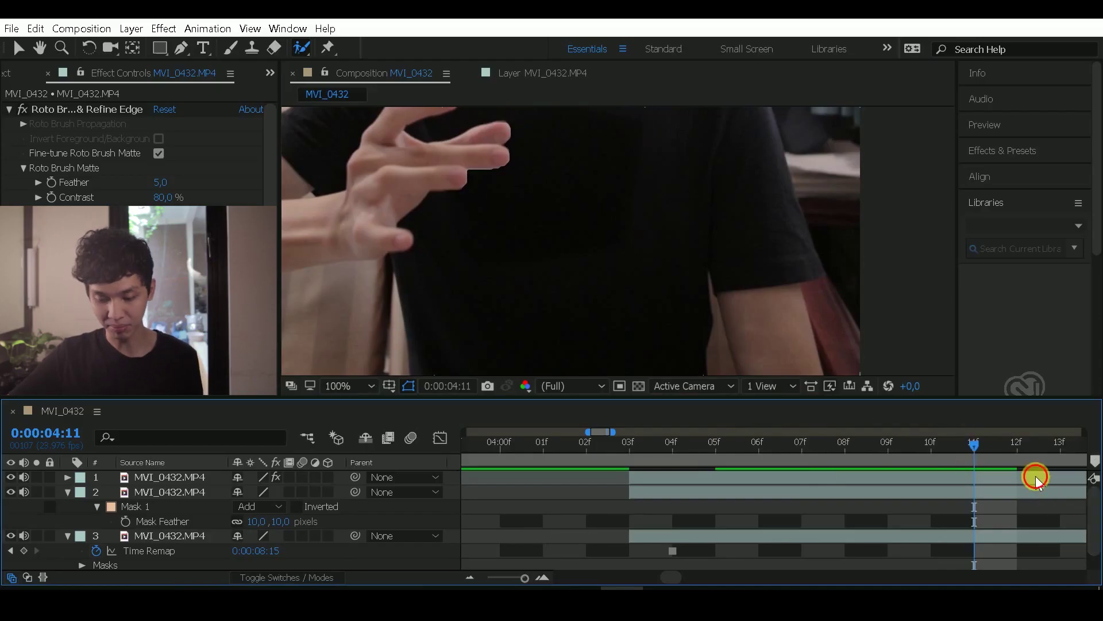
{"action": "left_click", "coordinate": [1086, 477]}
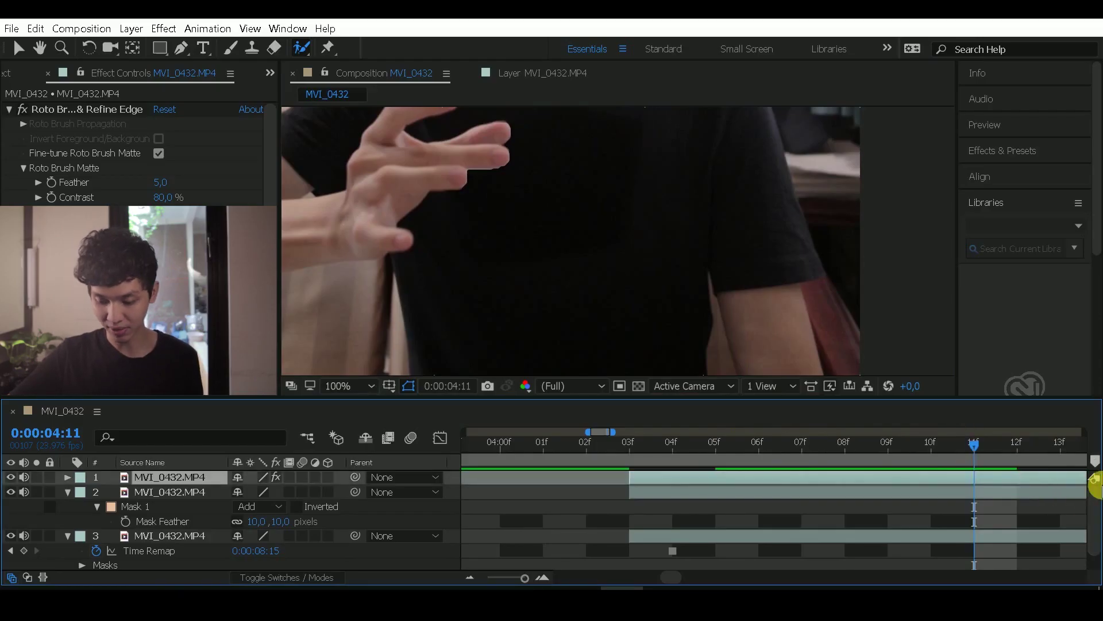
{"action": "scroll", "coordinate": [1092, 509], "scroll_direction": "down", "scroll_amount": 1}
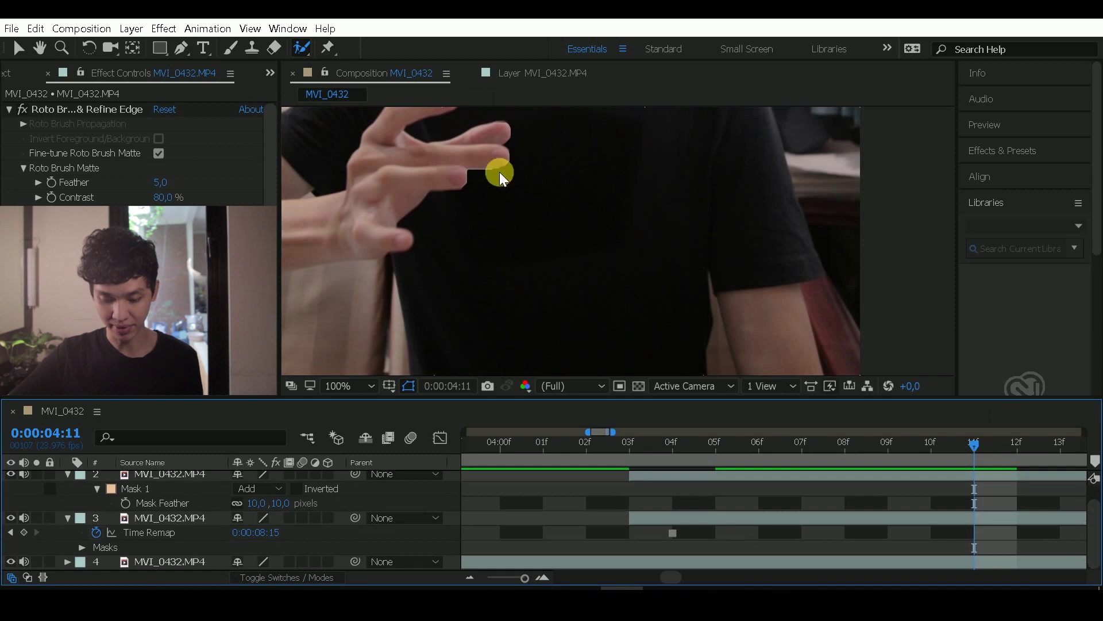
{"action": "left_click", "coordinate": [345, 386]}
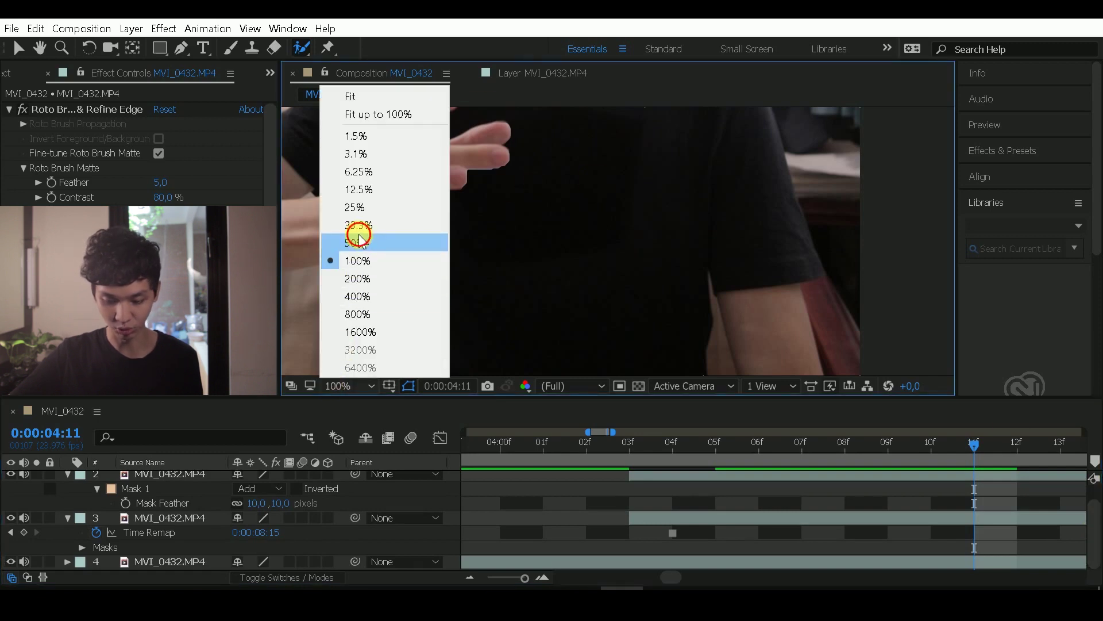
{"action": "left_click", "coordinate": [359, 233]}
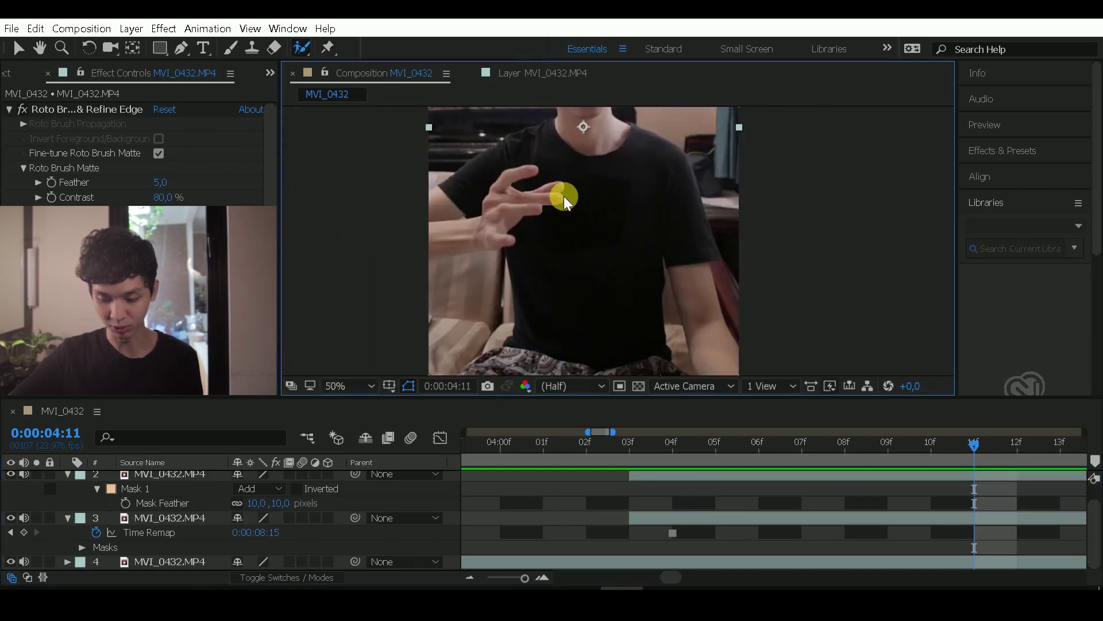
{"action": "left_click", "coordinate": [997, 560]}
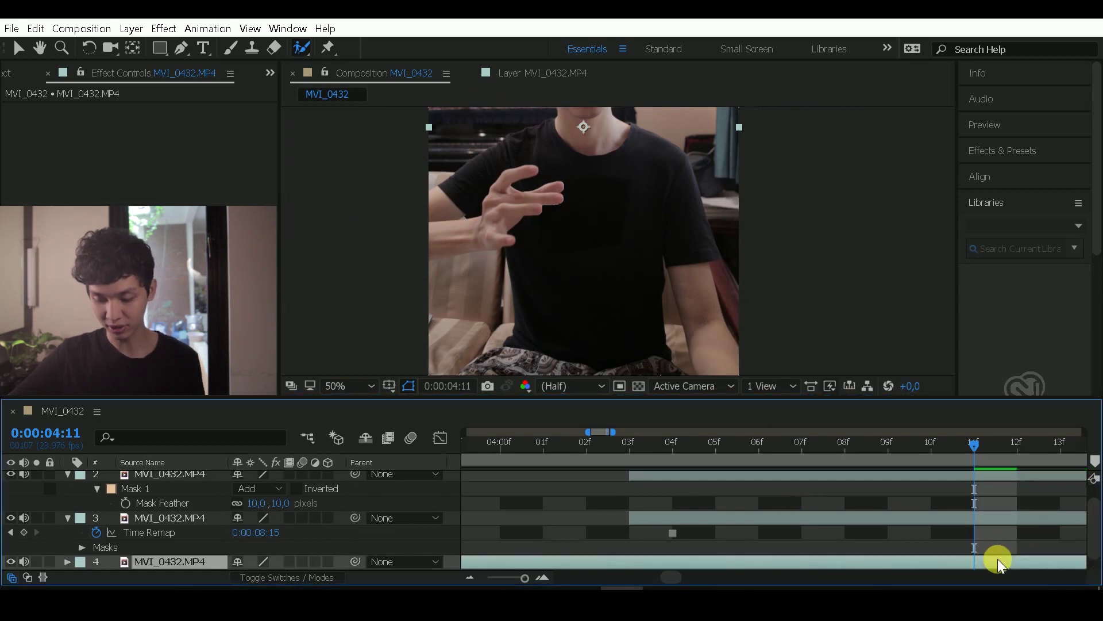
Freeze layer 4 on the frame at 0:00:04:11 and trim its start there
{"action": "right_click", "coordinate": [998, 560]}
{"action": "mouse_move", "coordinate": [895, 118]}
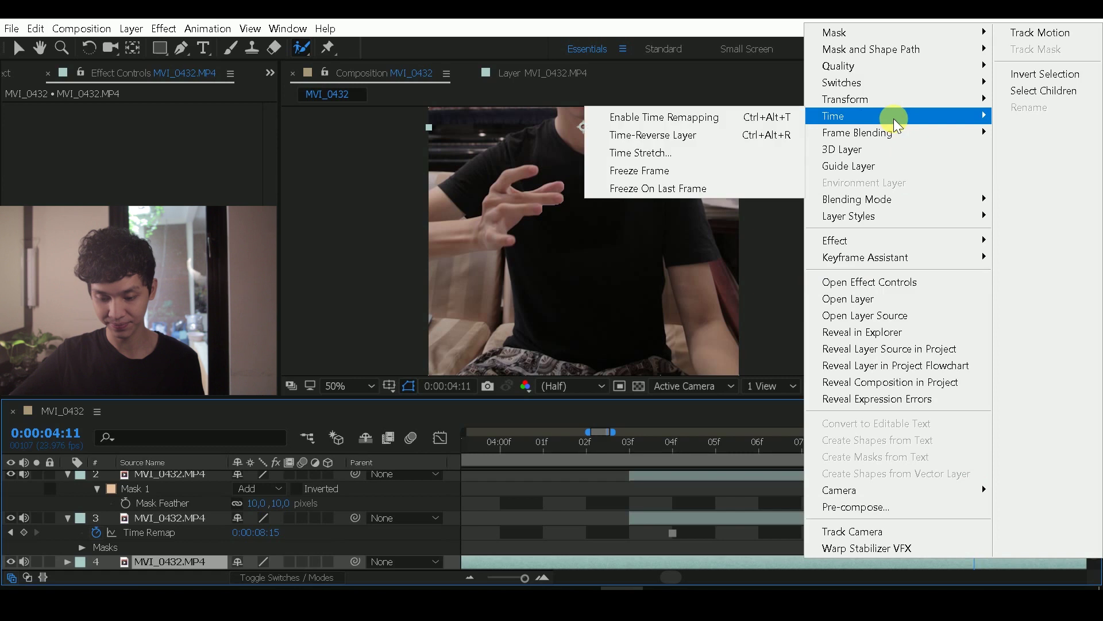
{"action": "left_click", "coordinate": [720, 172]}
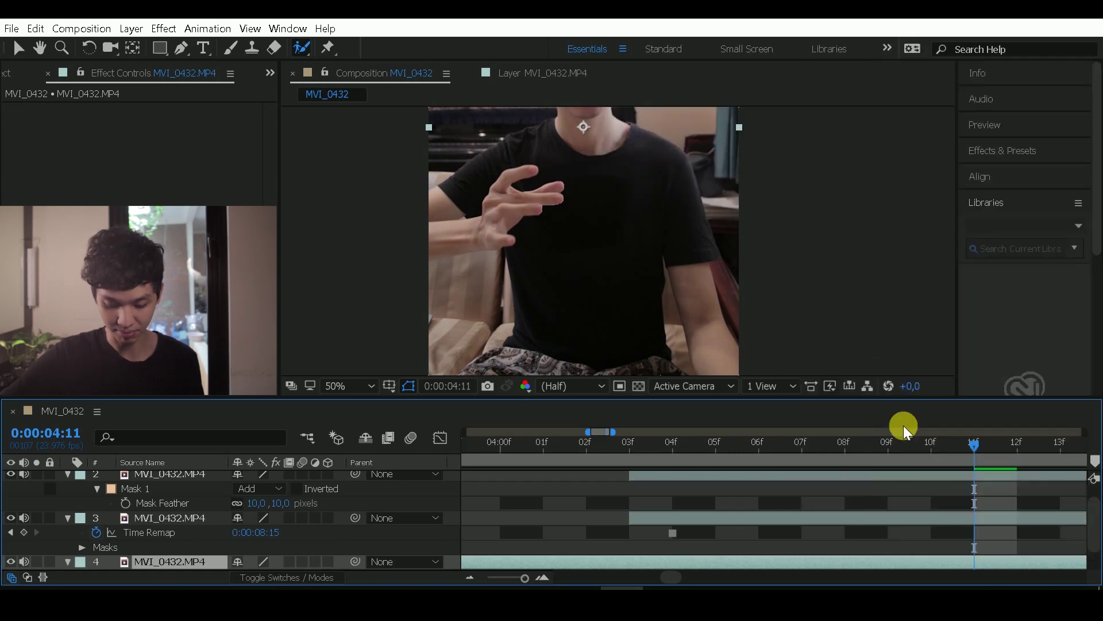
{"action": "key", "text": "alt+bracketleft"}
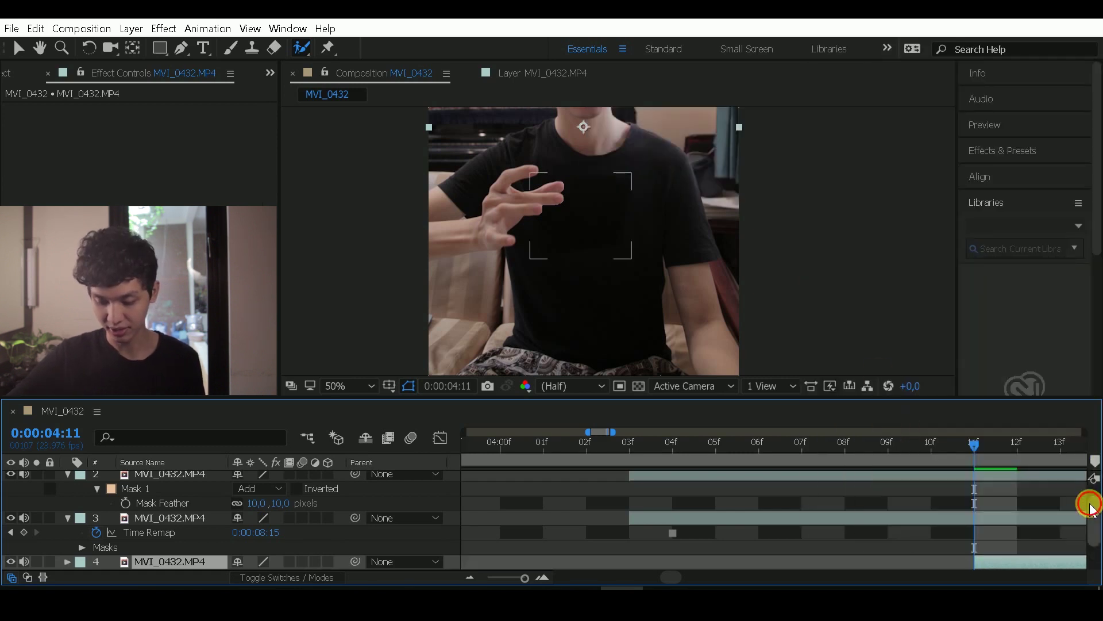
{"action": "scroll", "coordinate": [1090, 505], "scroll_direction": "down", "scroll_amount": 1}
Move the frozen-frame layer to the top of the stack and start it at 0:00:04:03
{"action": "left_click", "coordinate": [937, 555]}
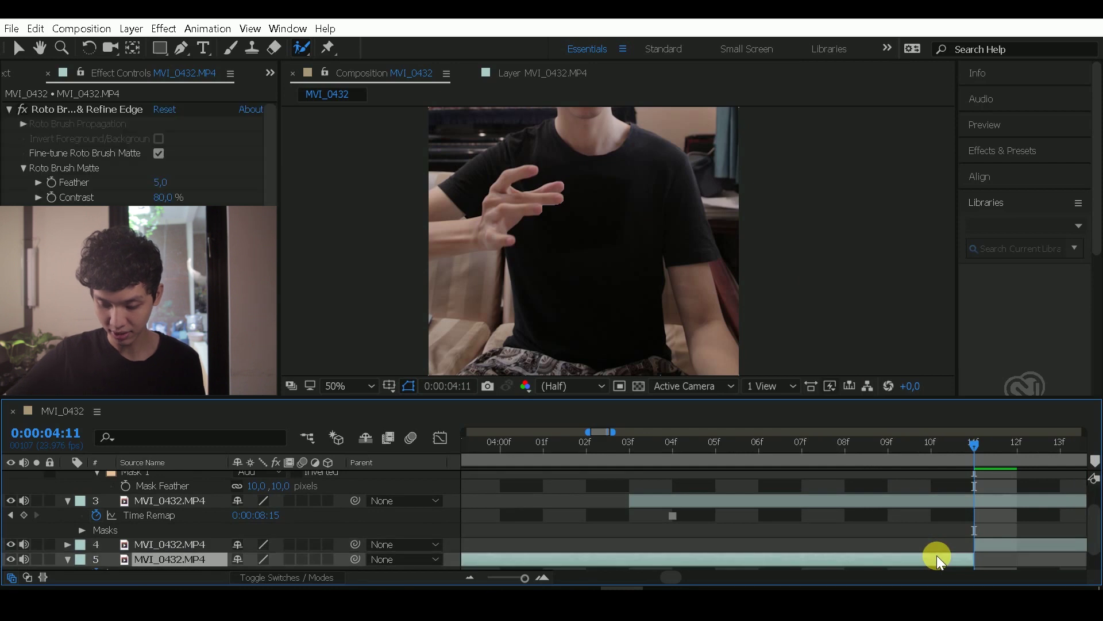
{"action": "key", "text": "ctrl+z"}
{"action": "left_click", "coordinate": [187, 547]}
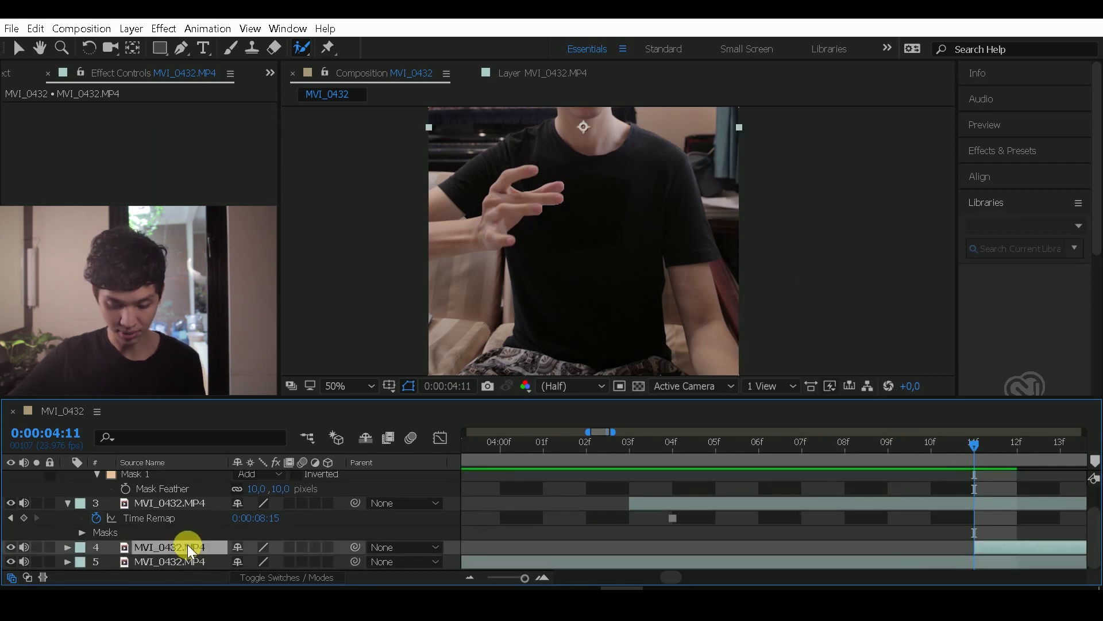
{"action": "left_click_drag", "start_coordinate": [175, 530], "coordinate": [171, 478]}
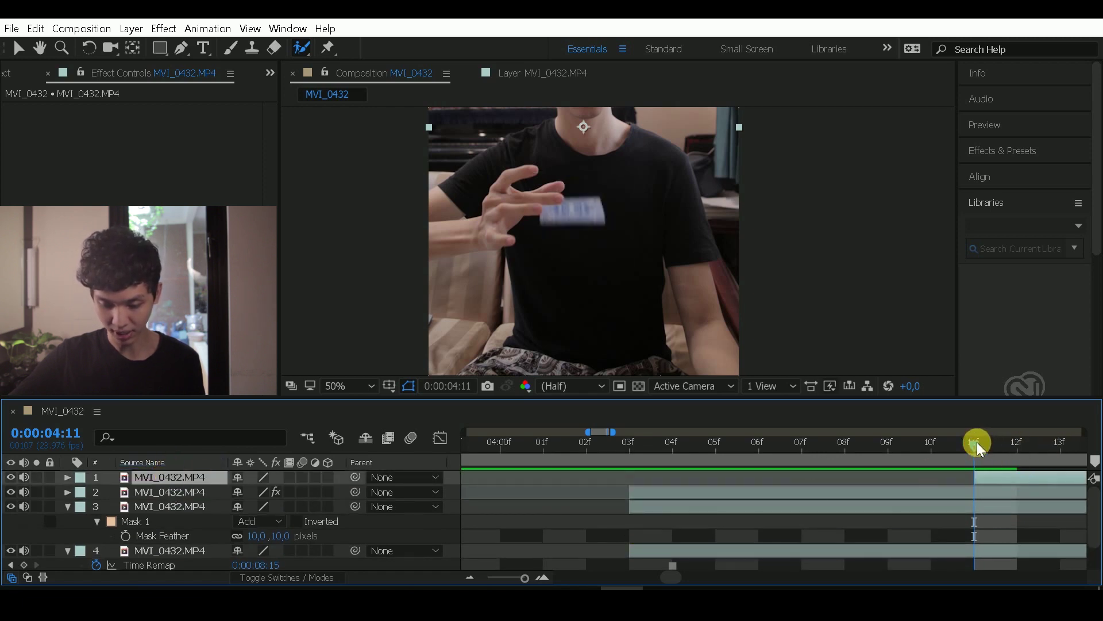
{"action": "left_click_drag", "start_coordinate": [977, 442], "coordinate": [674, 457]}
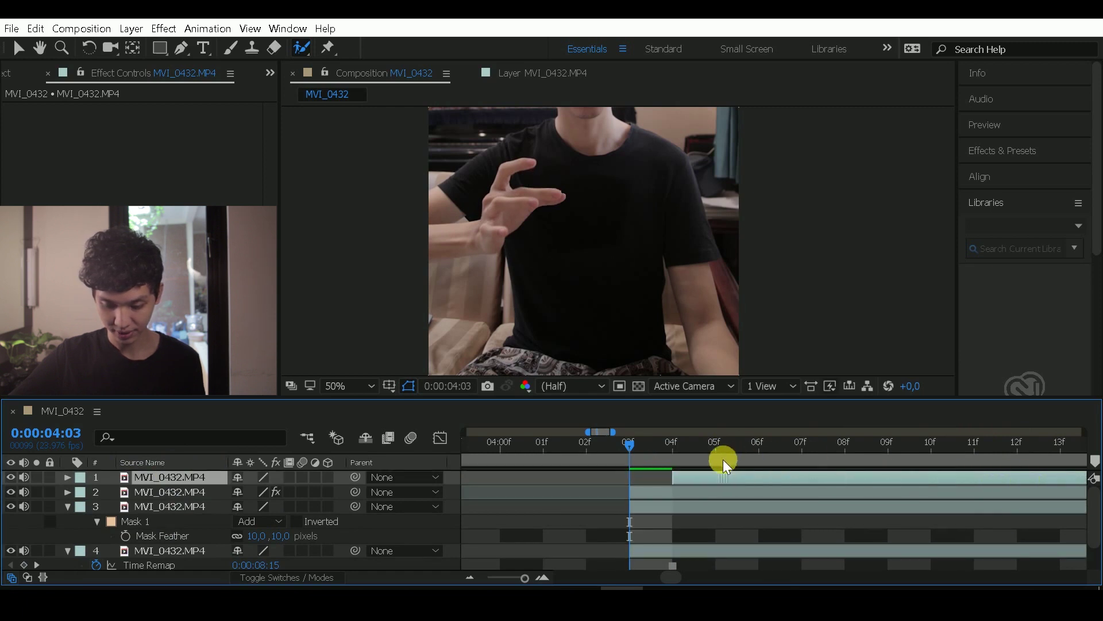
{"action": "left_click_drag", "start_coordinate": [1026, 480], "coordinate": [673, 477]}
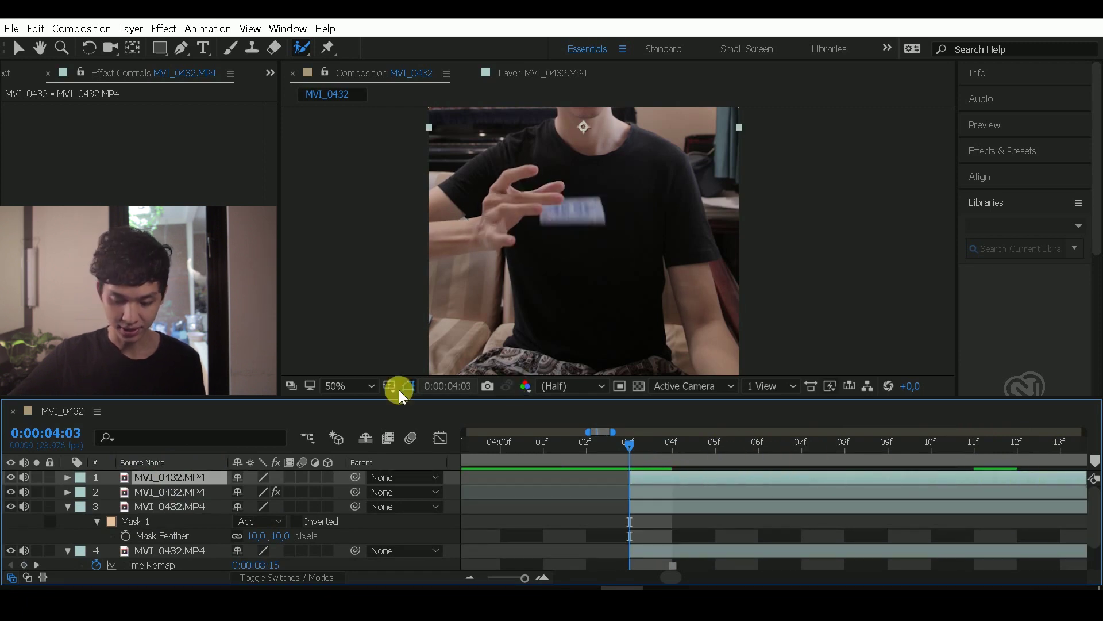
{"action": "left_click", "coordinate": [357, 388]}
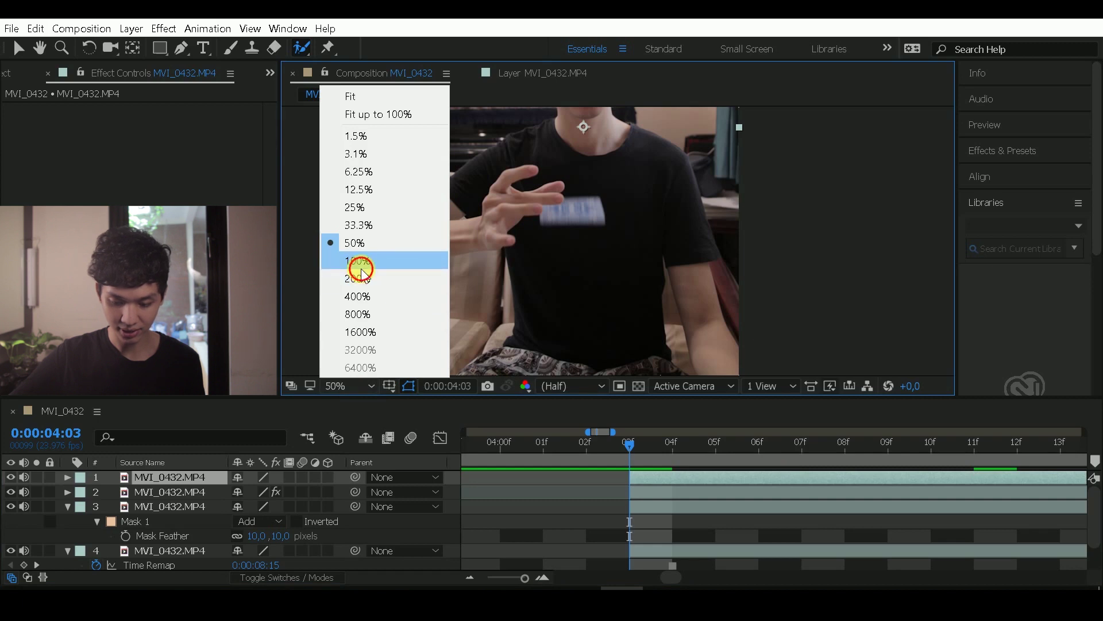
Draw a mask around the fingertip and set Position and Rotation keyframes at 0:00:04:03
{"action": "left_click", "coordinate": [361, 267]}
{"action": "key", "text": "g"}
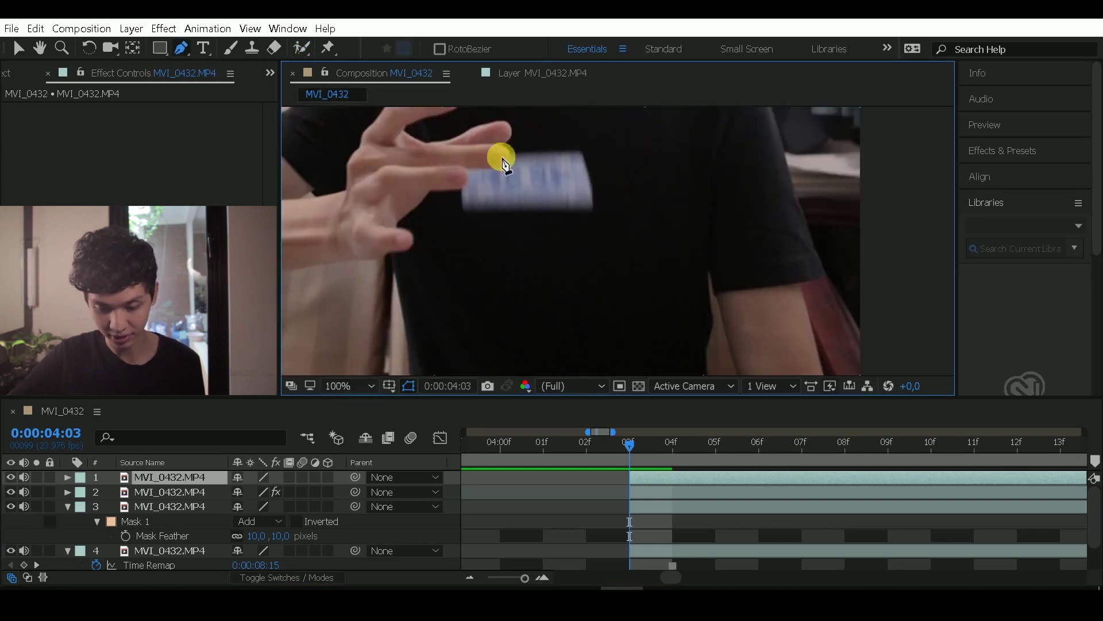
{"action": "left_click", "coordinate": [471, 132]}
{"action": "mouse_move", "coordinate": [503, 122]}
{"action": "left_mouse_down"}
{"action": "mouse_move", "coordinate": [517, 135]}
{"action": "mouse_move", "coordinate": [487, 152]}
{"action": "left_mouse_up"}
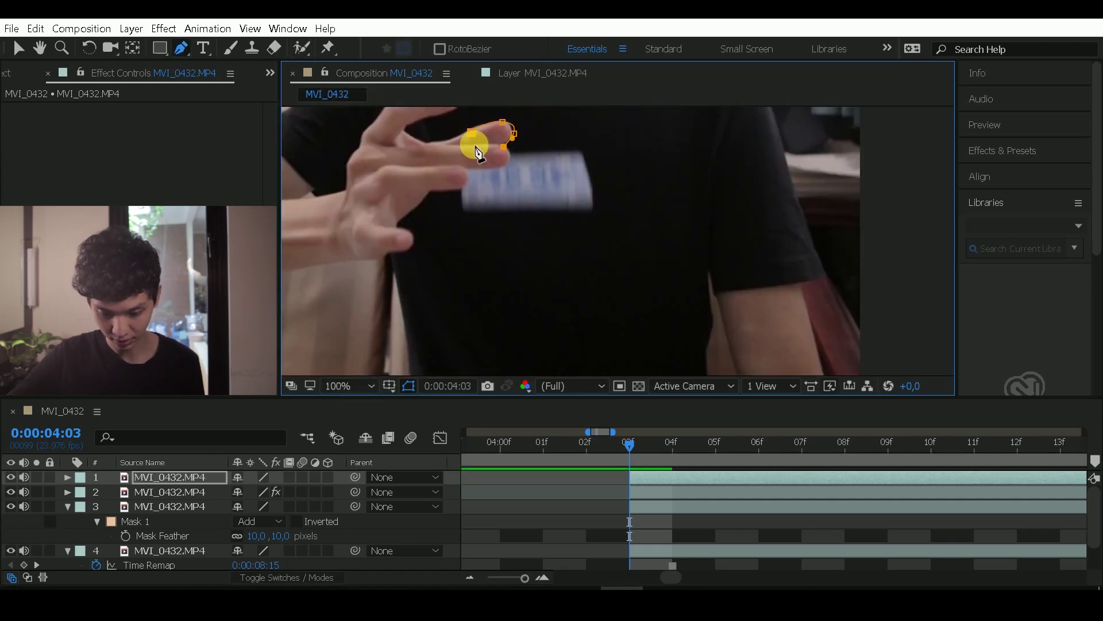
{"action": "left_click", "coordinate": [472, 134]}
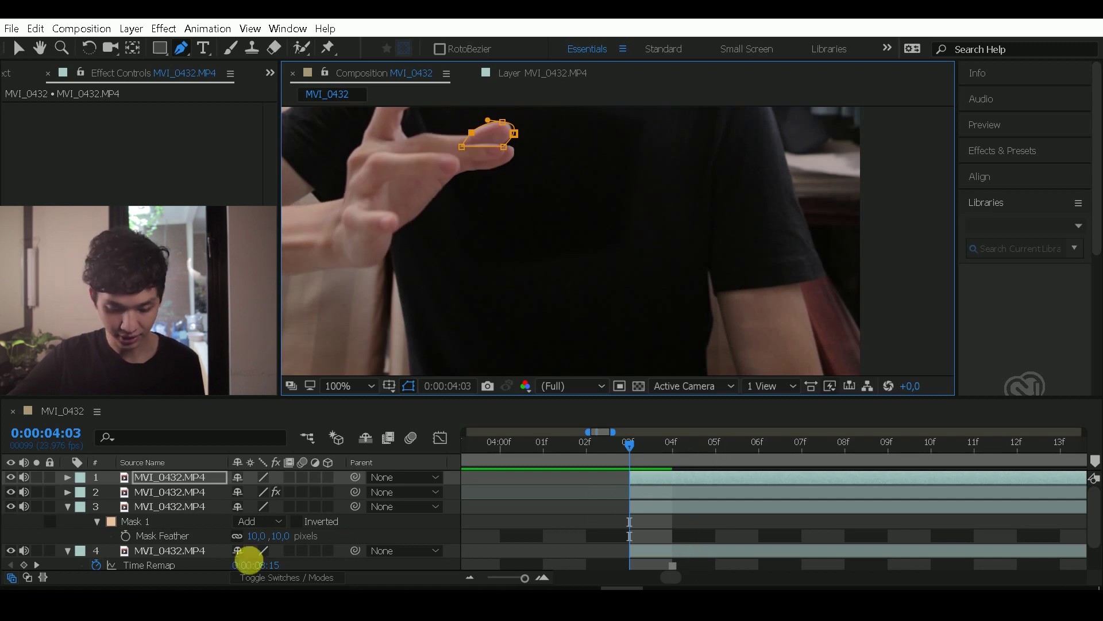
{"action": "left_click", "coordinate": [71, 477]}
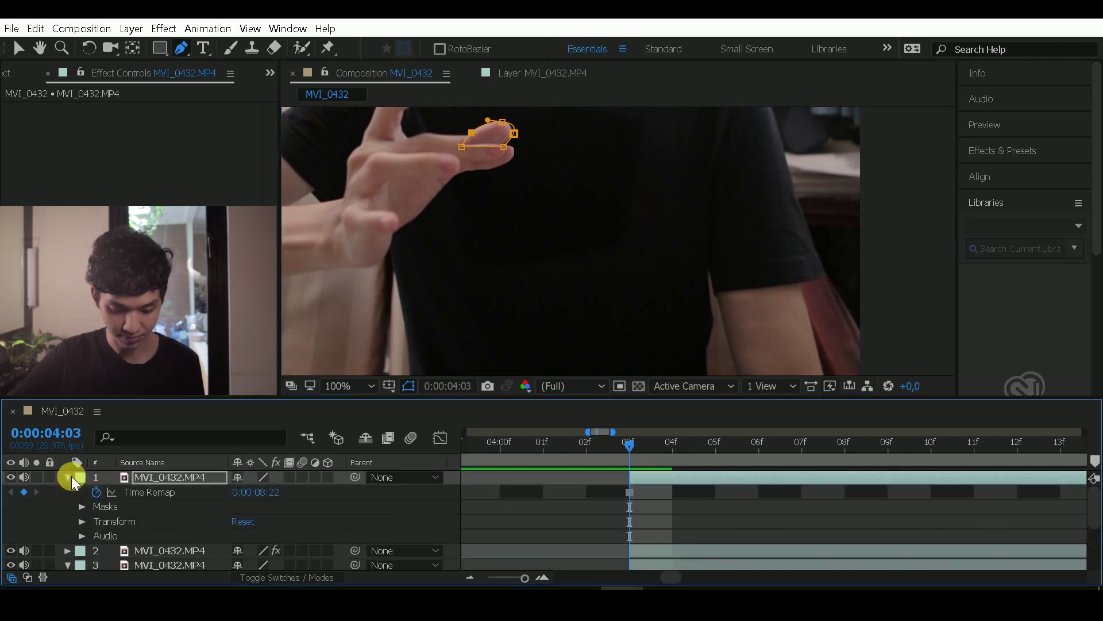
{"action": "left_click", "coordinate": [83, 517]}
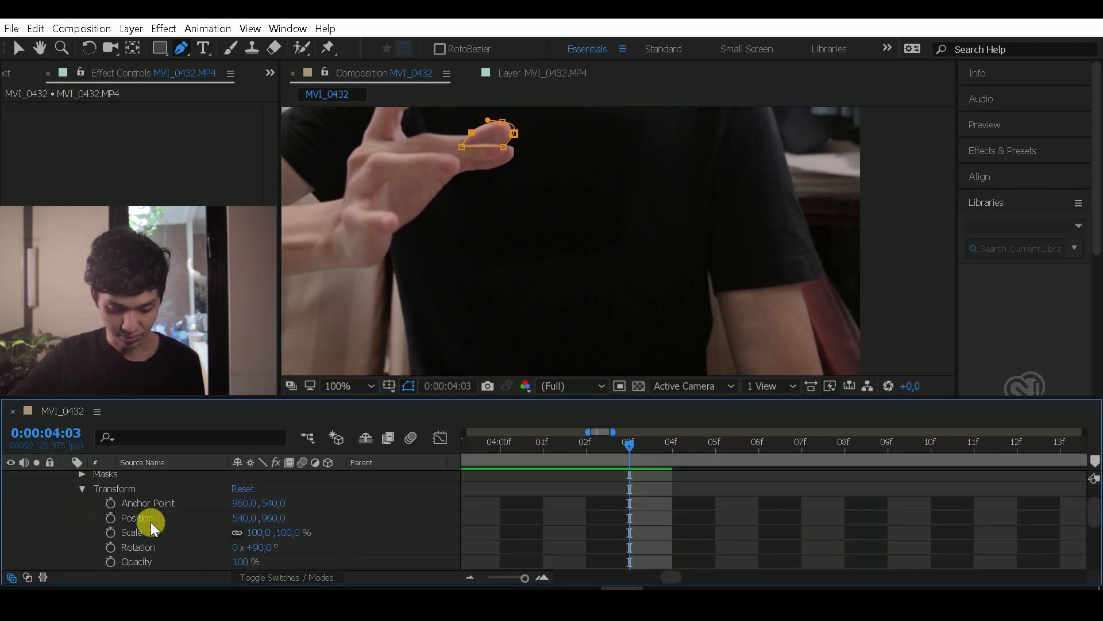
{"action": "left_click", "coordinate": [110, 518]}
{"action": "left_click", "coordinate": [110, 547]}
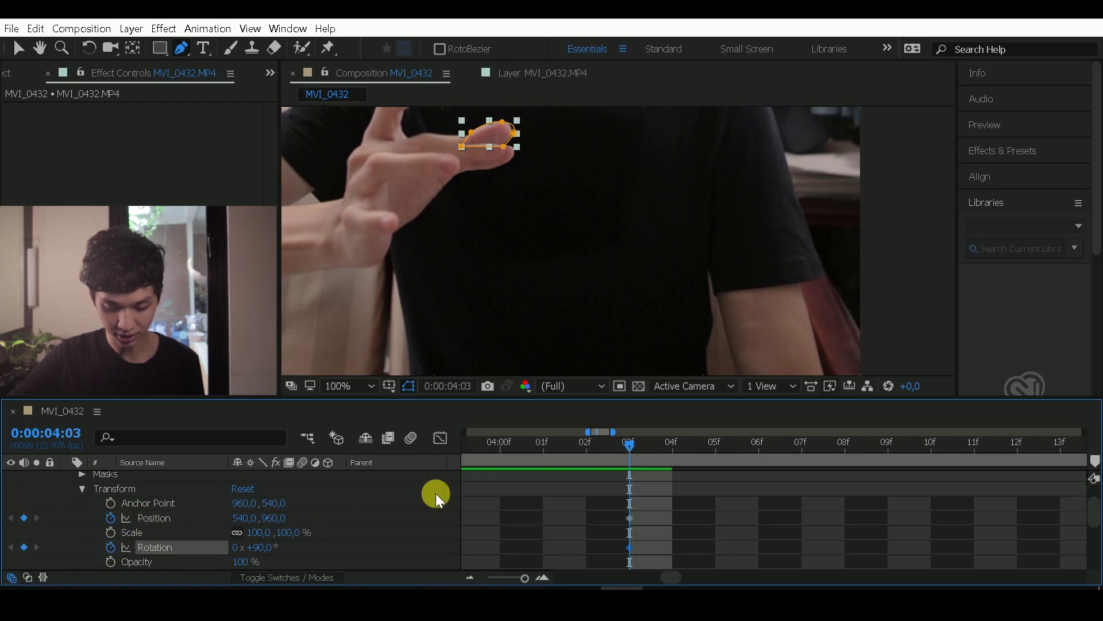
At 200% zoom, rotate the patch to 96° and move it to 570, 1001 over the fingertip
{"action": "left_click", "coordinate": [360, 382]}
{"action": "left_click", "coordinate": [370, 278]}
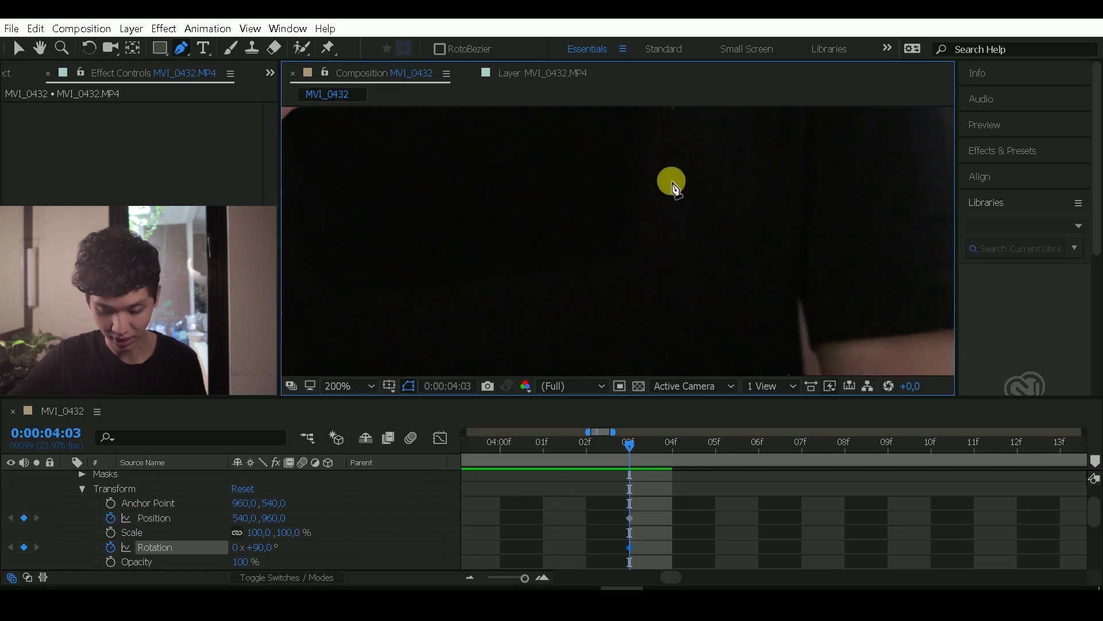
{"action": "key", "text": "h"}
{"action": "mouse_move", "coordinate": [564, 153]}
{"action": "left_mouse_down"}
{"action": "mouse_move", "coordinate": [592, 266]}
{"action": "mouse_move", "coordinate": [621, 325]}
{"action": "left_mouse_up"}
{"action": "left_click_drag", "start_coordinate": [550, 257], "coordinate": [572, 281]}
{"action": "key", "text": "v"}
{"action": "left_click", "coordinate": [336, 536]}
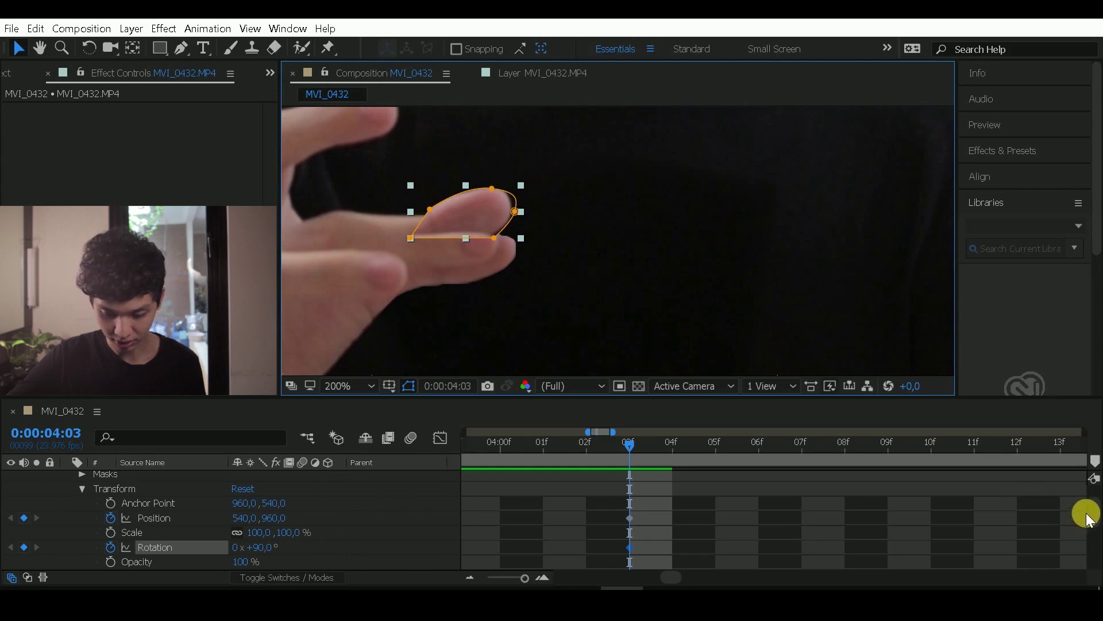
{"action": "left_click_drag", "start_coordinate": [1092, 511], "coordinate": [1092, 513]}
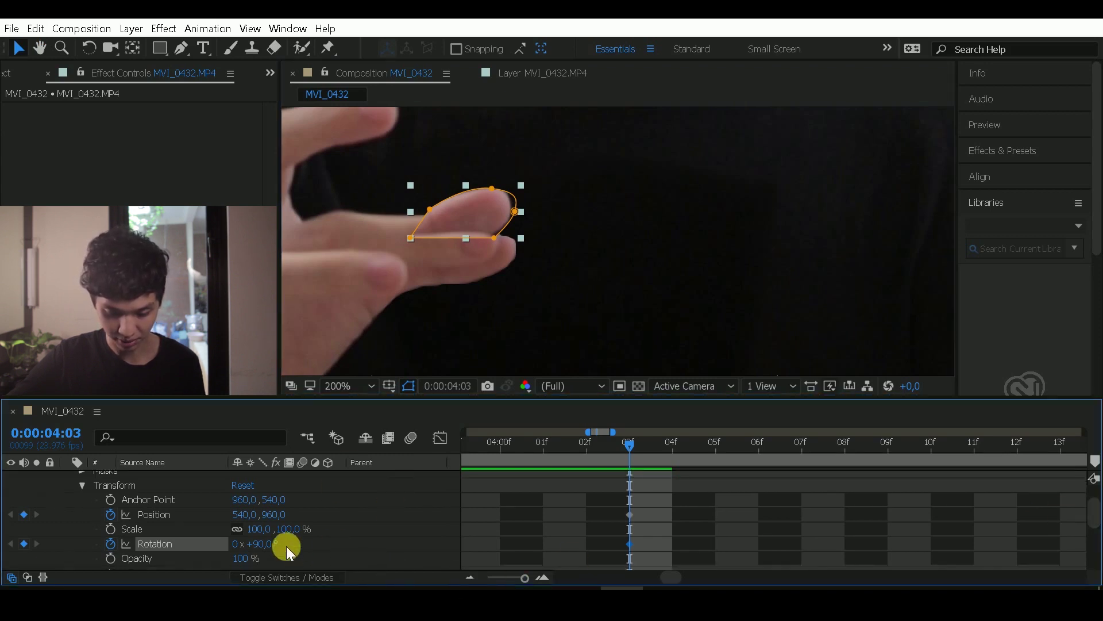
{"action": "mouse_move", "coordinate": [259, 543]}
{"action": "left_mouse_down"}
{"action": "mouse_move", "coordinate": [280, 543]}
{"action": "mouse_move", "coordinate": [267, 543]}
{"action": "left_mouse_up"}
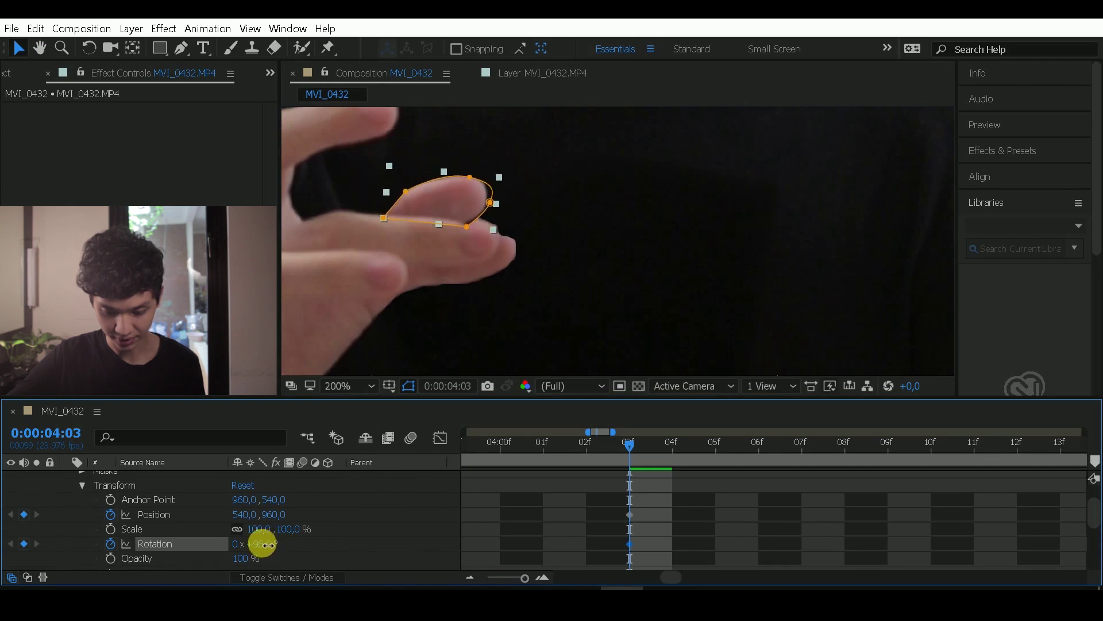
{"action": "left_click_drag", "start_coordinate": [453, 192], "coordinate": [485, 240]}
Set the patch to 50% opacity and keyframe its mask path over the fingertip at 0:00:04:03
{"action": "key", "text": "t"}
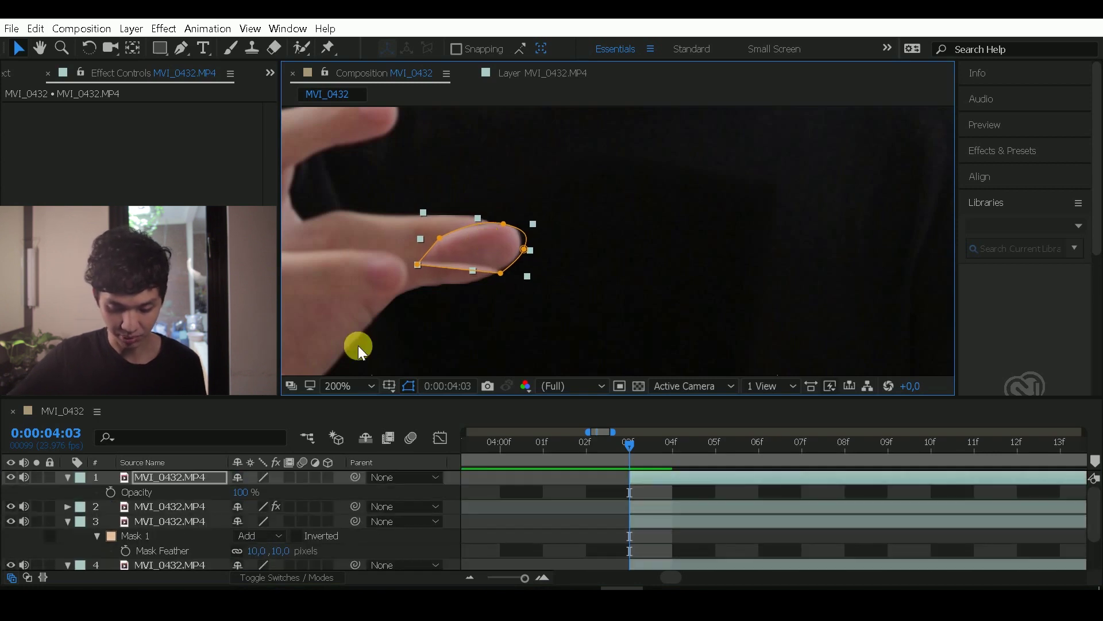
{"action": "left_click", "coordinate": [242, 493]}
{"action": "type", "text": "50"}
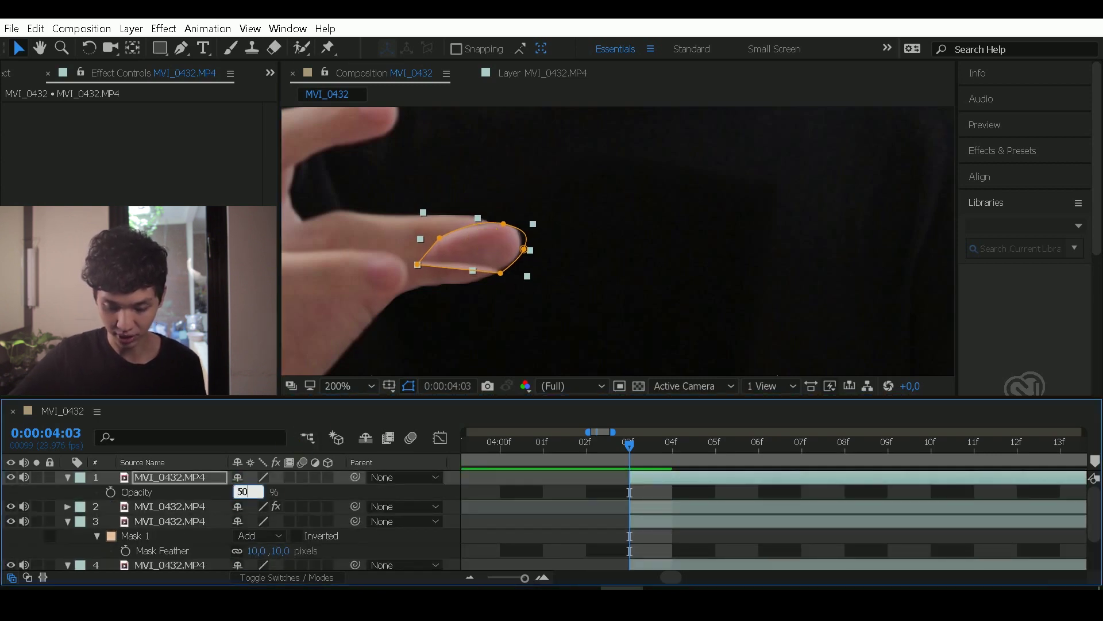
{"action": "left_click", "coordinate": [243, 494]}
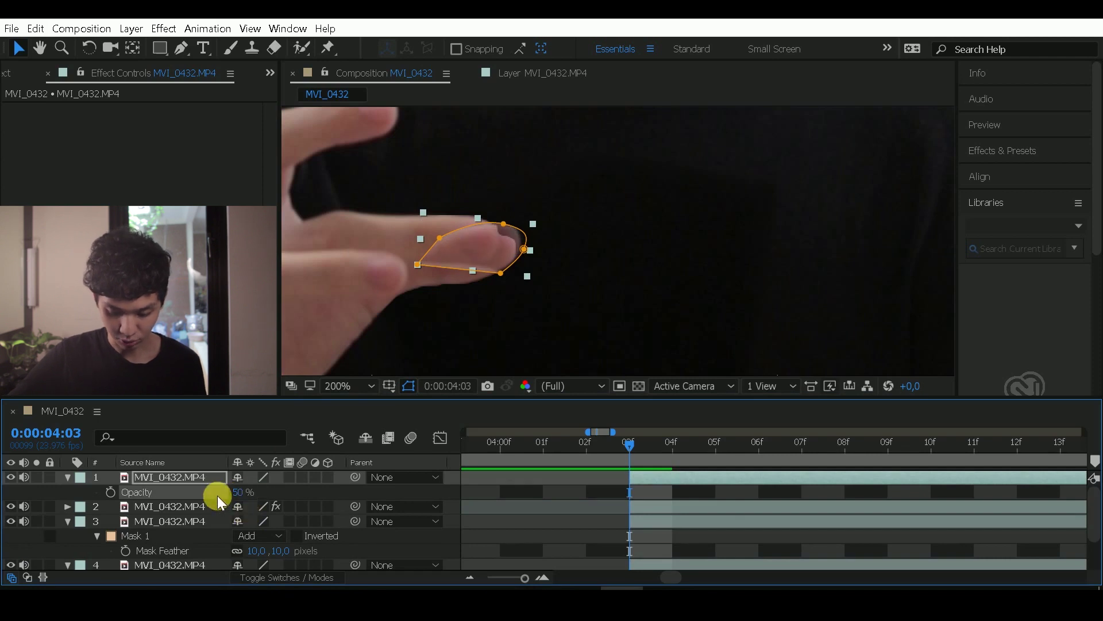
{"action": "key", "text": "m"}
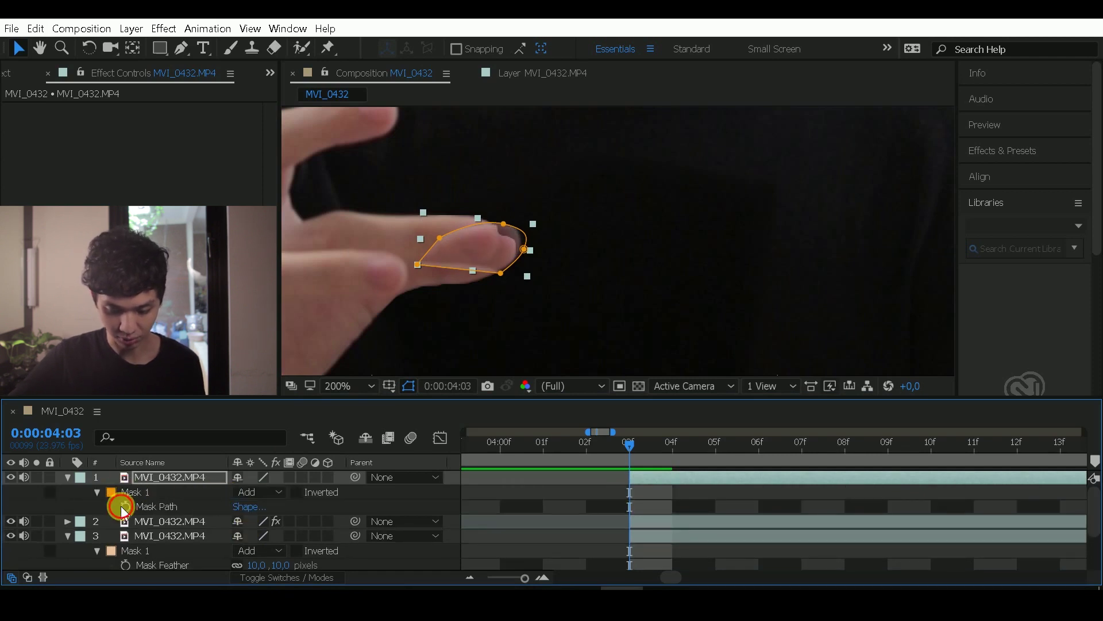
{"action": "left_click", "coordinate": [126, 506]}
{"action": "left_click_drag", "start_coordinate": [418, 269], "coordinate": [411, 268]}
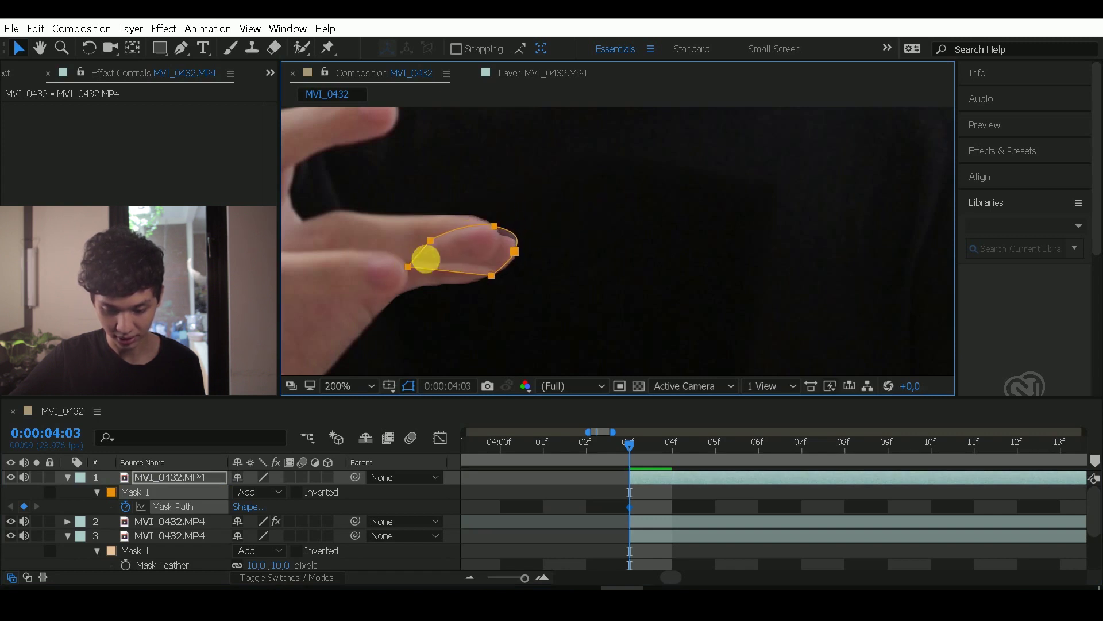
{"action": "left_click_drag", "start_coordinate": [426, 259], "coordinate": [498, 233]}
Reshape the mask frame by frame through 0:00:04:10 to follow the fingertip
{"action": "key", "text": "Page_Down"}
{"action": "key", "text": "Page_Down"}
{"action": "key", "text": "Page_Down"}
{"action": "left_click", "coordinate": [773, 484]}
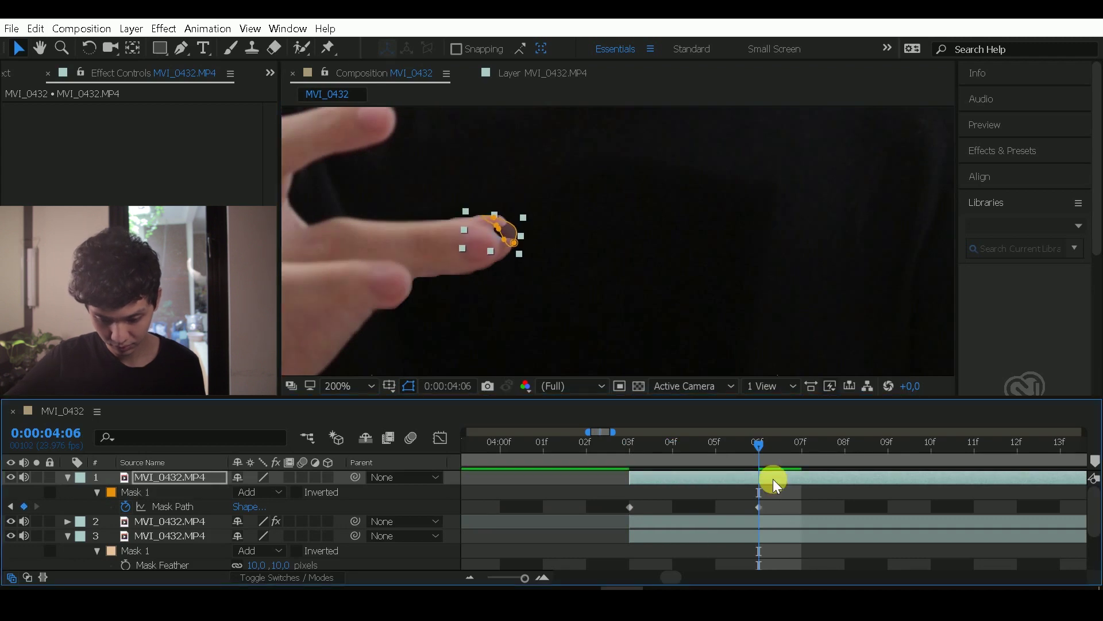
{"action": "key", "text": "Page_Down"}
{"action": "mouse_move", "coordinate": [500, 226]}
{"action": "left_mouse_down"}
{"action": "mouse_move", "coordinate": [468, 226]}
{"action": "mouse_move", "coordinate": [515, 246]}
{"action": "mouse_move", "coordinate": [413, 223]}
{"action": "left_mouse_up"}
{"action": "key", "text": "Page_Down"}
{"action": "key", "text": "Page_Down"}
{"action": "key", "text": "Page_Down"}
{"action": "key", "text": "Page_Down"}
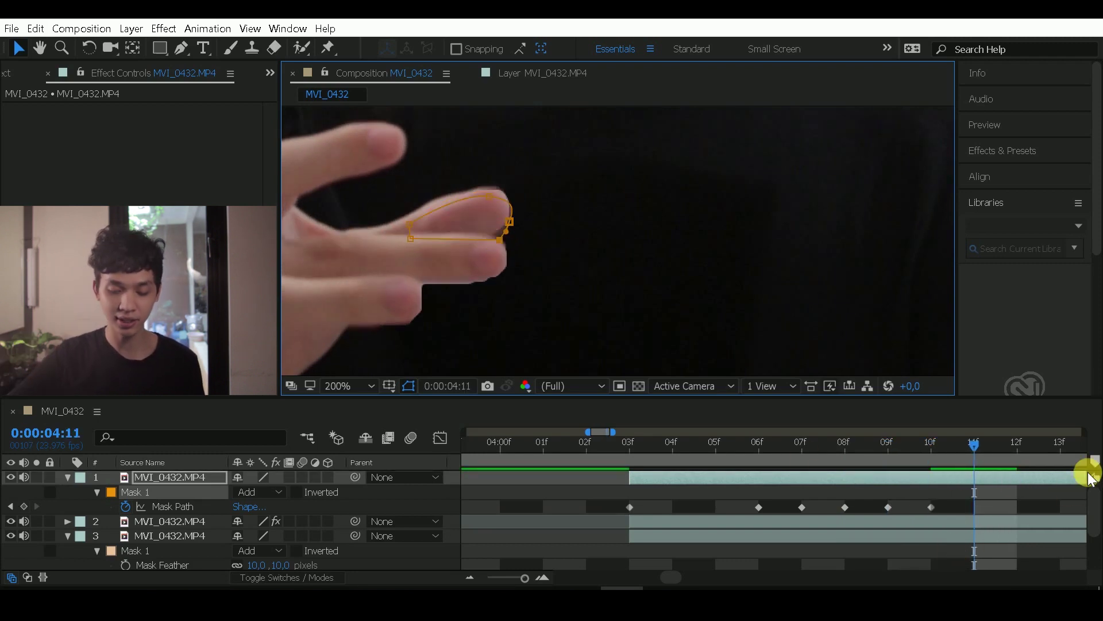
{"action": "key", "text": "ctrl+shift+d"}
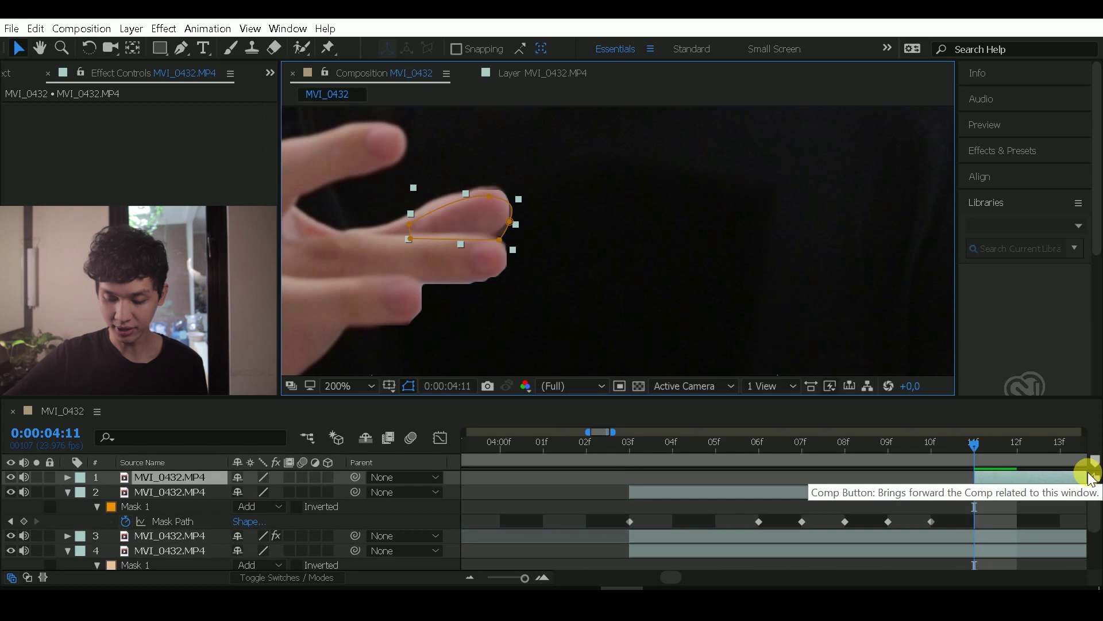
{"action": "key", "text": "ctrl+z"}
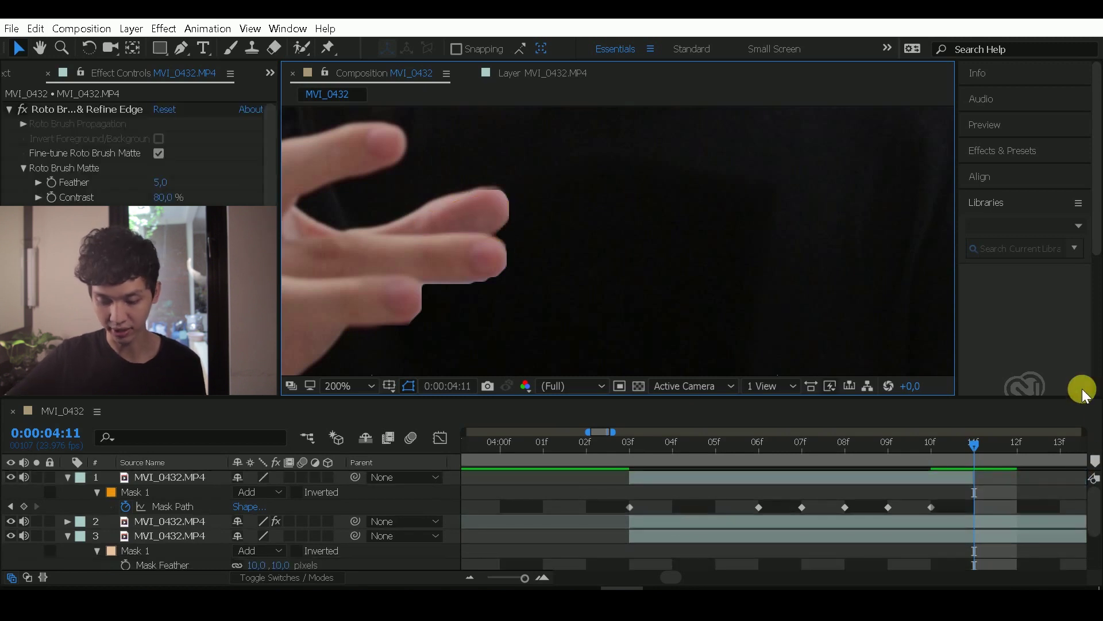
{"action": "left_click_drag", "start_coordinate": [972, 438], "coordinate": [757, 443]}
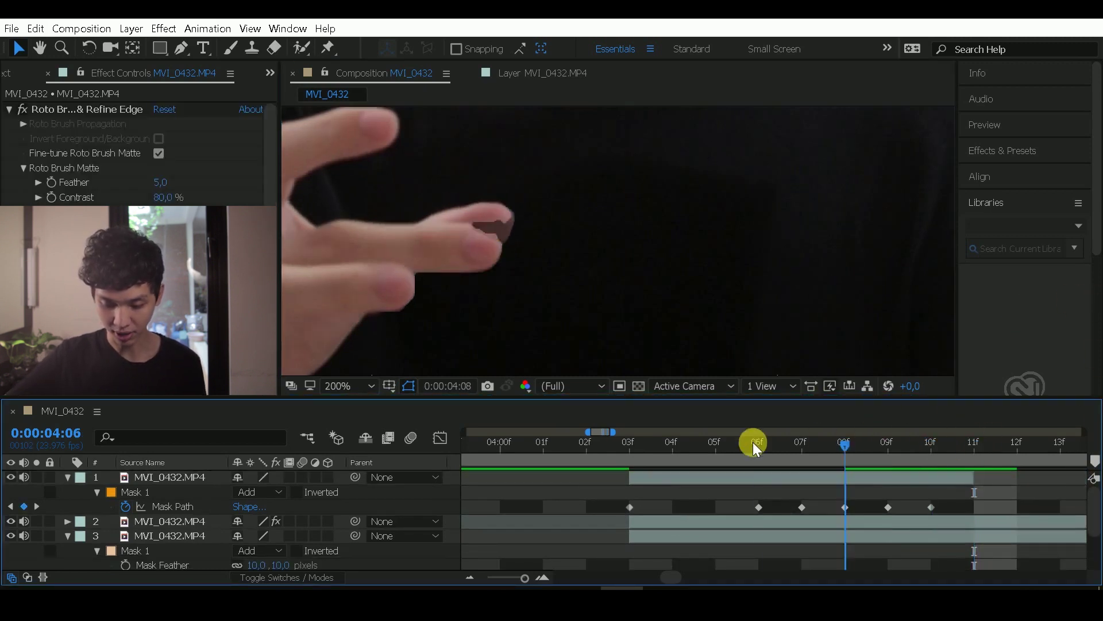
Raise the patch layer back to 100% opacity and review the flick frames
{"action": "left_click", "coordinate": [823, 477]}
{"action": "key", "text": "t"}
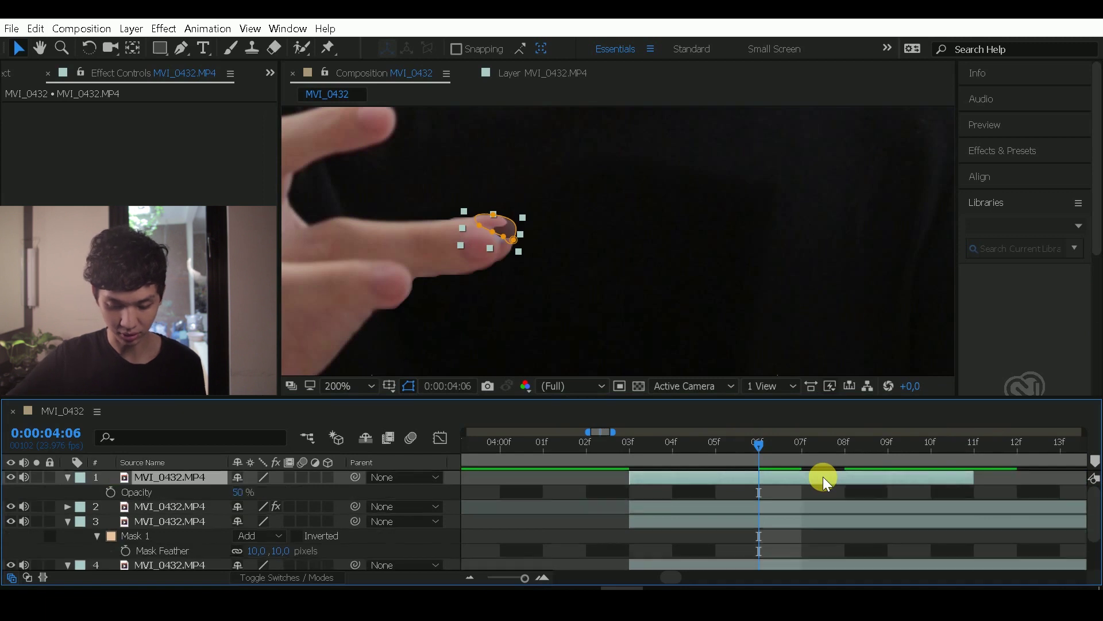
{"action": "left_click_drag", "start_coordinate": [241, 493], "coordinate": [336, 484]}
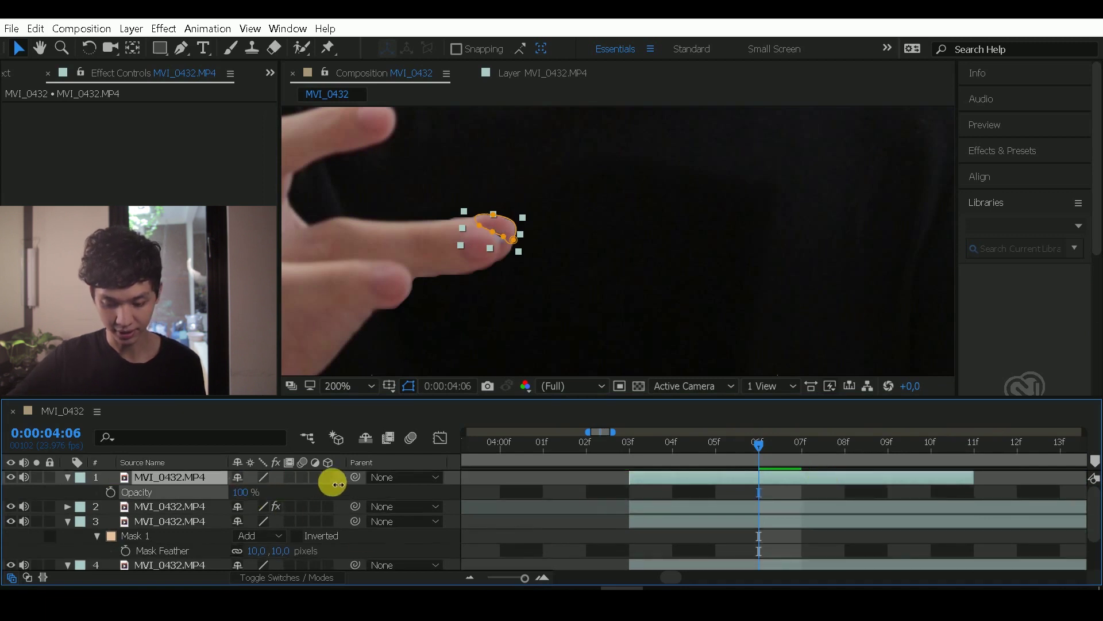
{"action": "left_click", "coordinate": [597, 505]}
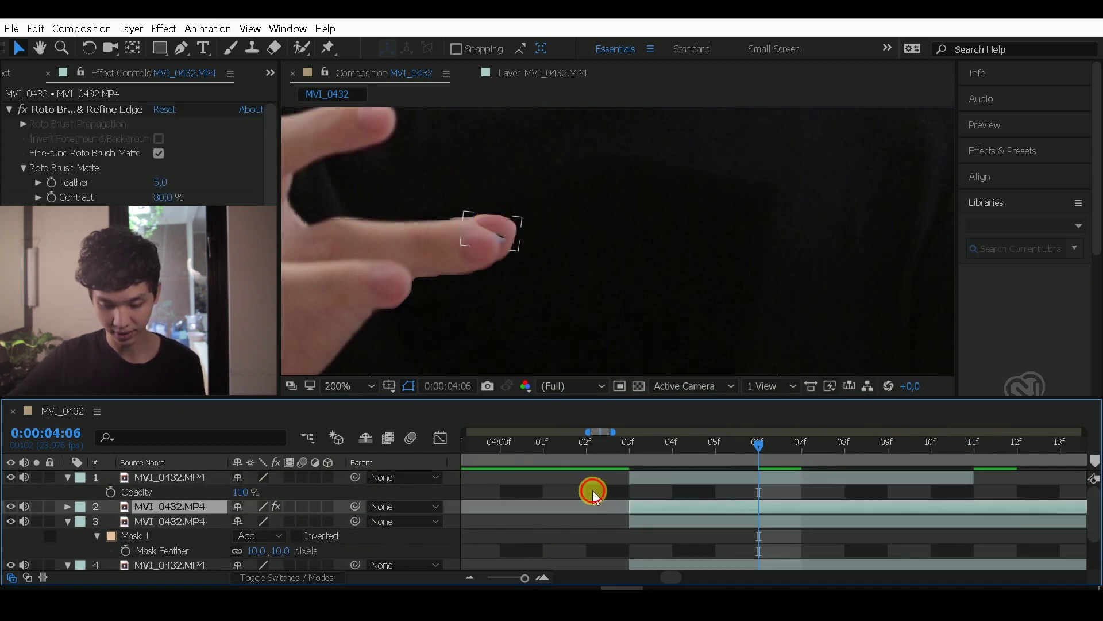
{"action": "left_click", "coordinate": [594, 496]}
{"action": "left_click_drag", "start_coordinate": [644, 454], "coordinate": [934, 409]}
{"action": "left_click", "coordinate": [731, 487]}
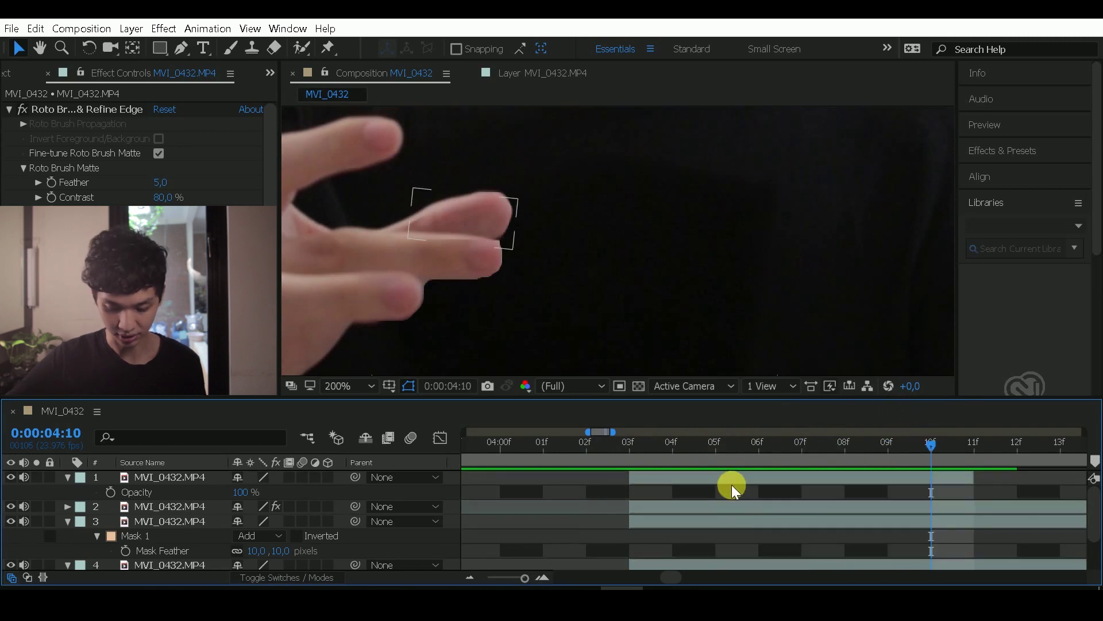
Feather the patch's Mask 1 by 10 pixels and fit the whole frame in the viewer
{"action": "left_click", "coordinate": [731, 480]}
{"action": "key", "text": "f"}
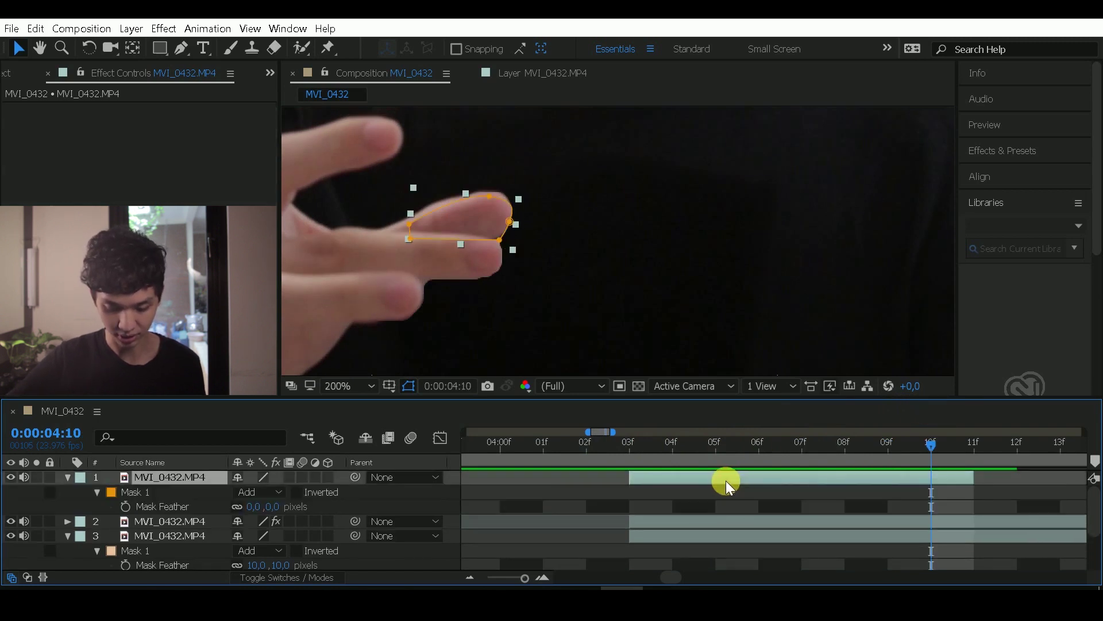
{"action": "left_click", "coordinate": [253, 500]}
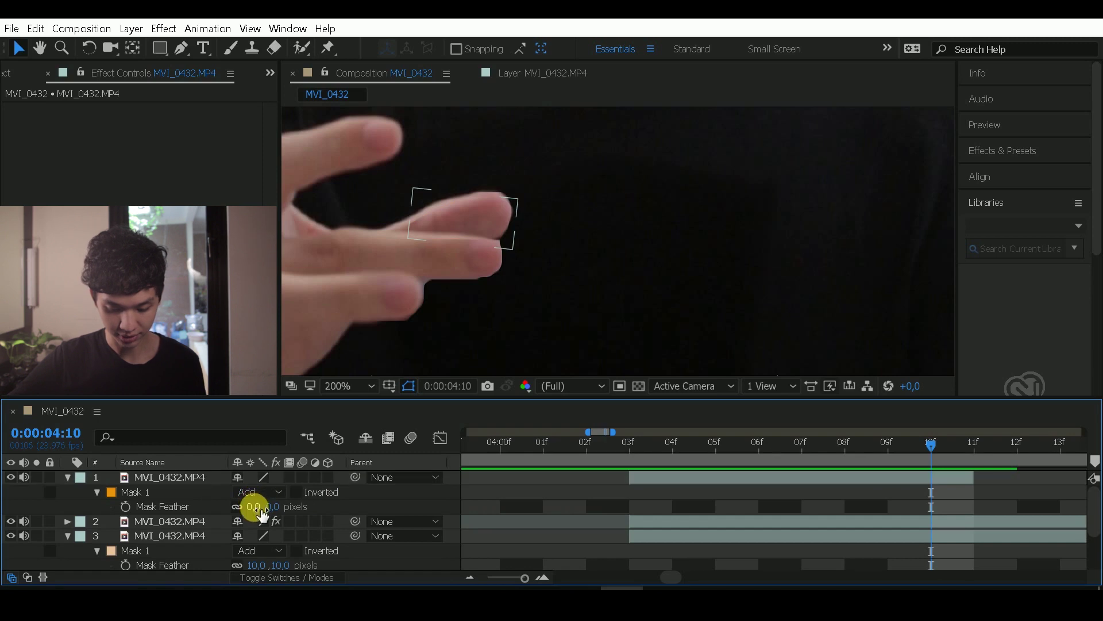
{"action": "type", "text": "10"}
{"action": "key", "text": "Return"}
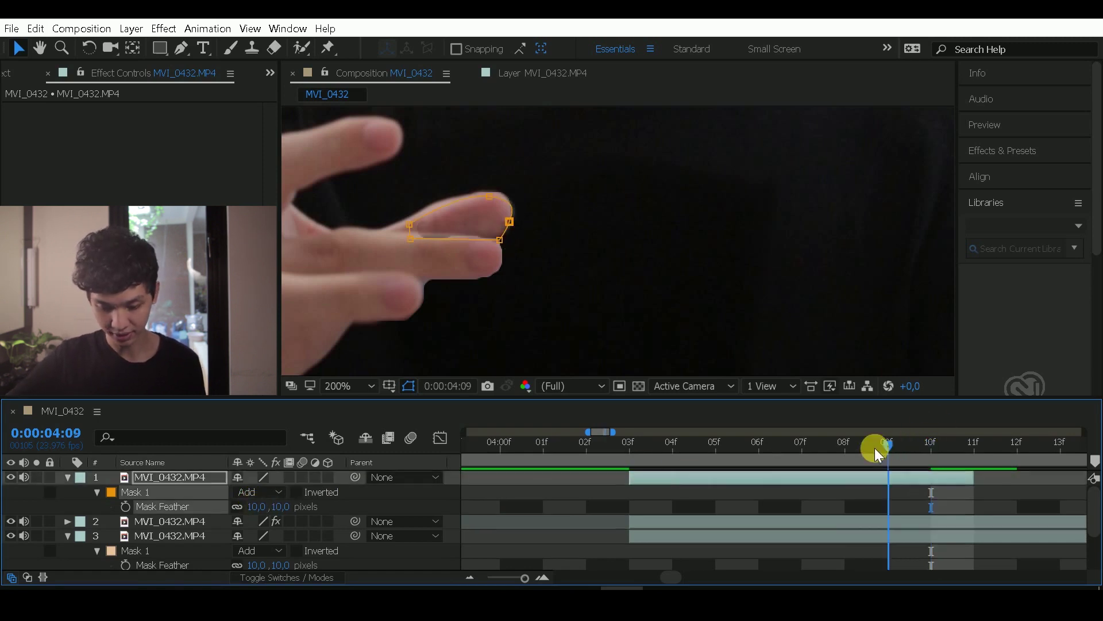
{"action": "left_click_drag", "start_coordinate": [899, 444], "coordinate": [586, 454]}
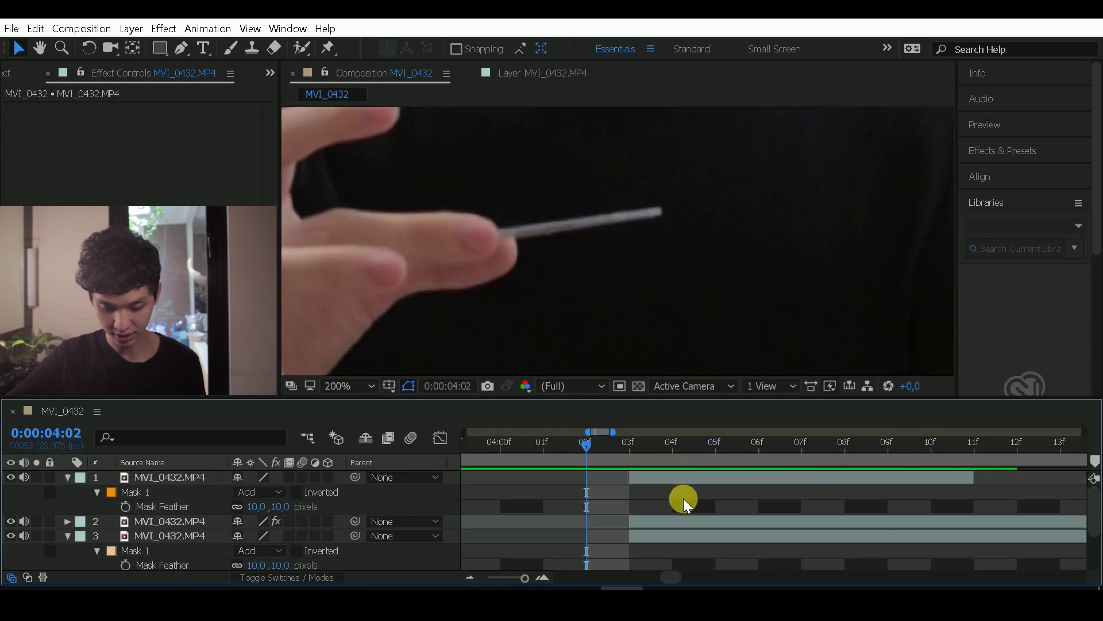
{"action": "left_click", "coordinate": [353, 386]}
{"action": "left_click", "coordinate": [369, 94]}
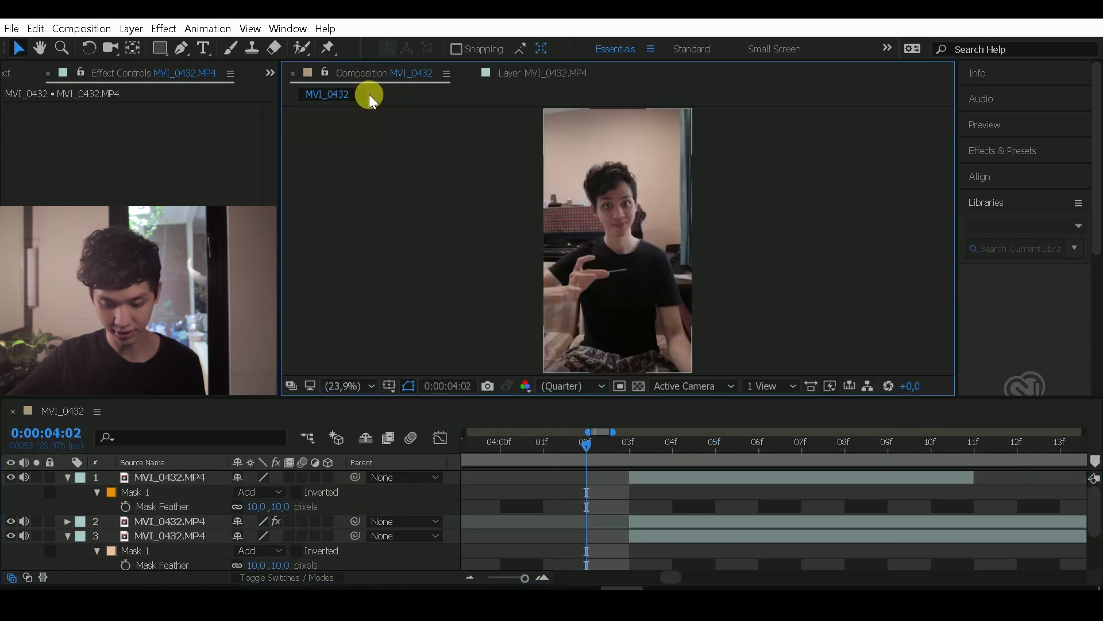
{"action": "left_click", "coordinate": [581, 440]}
{"action": "left_click", "coordinate": [629, 440]}
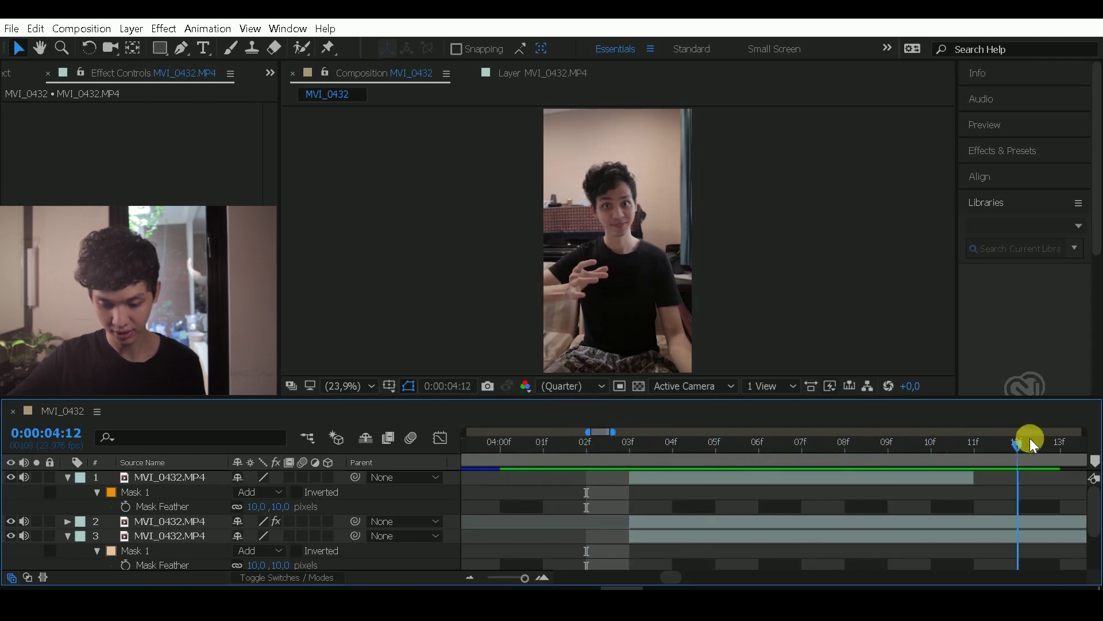
{"action": "mouse_move", "coordinate": [1078, 446]}
{"action": "left_mouse_down"}
{"action": "mouse_move", "coordinate": [1098, 442]}
{"action": "mouse_move", "coordinate": [299, 529]}
{"action": "left_mouse_up"}
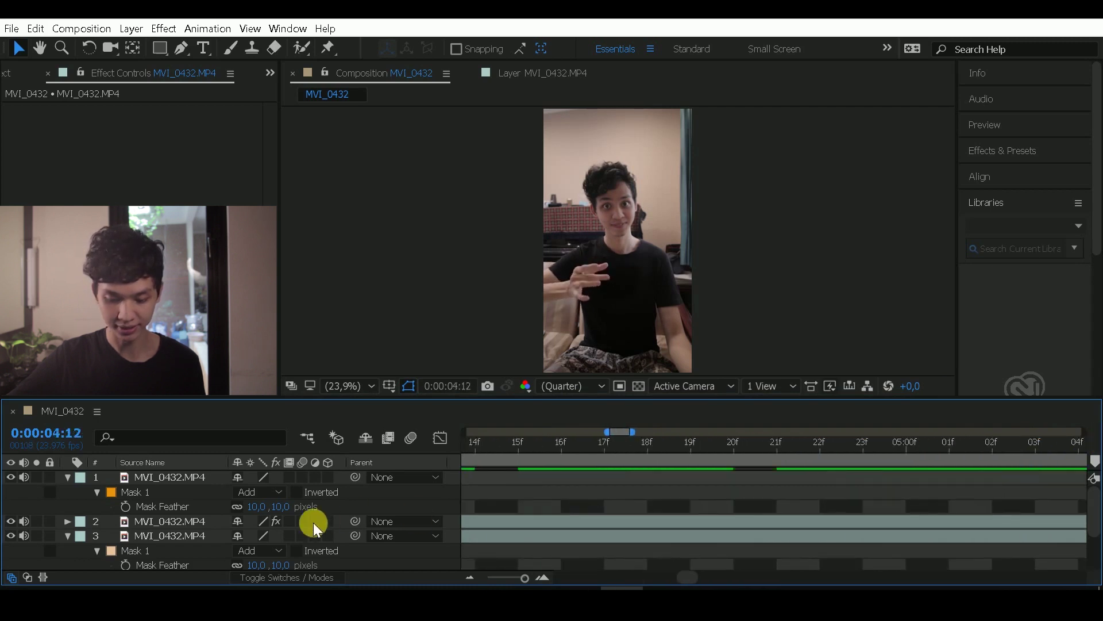
{"action": "left_click_drag", "start_coordinate": [299, 529], "coordinate": [1097, 453]}
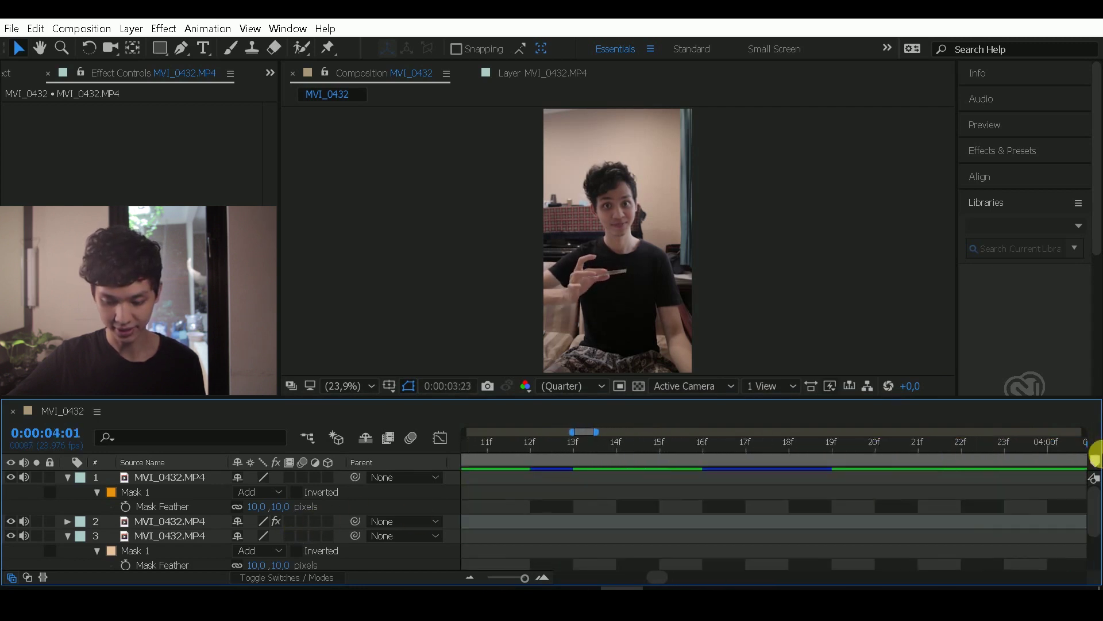